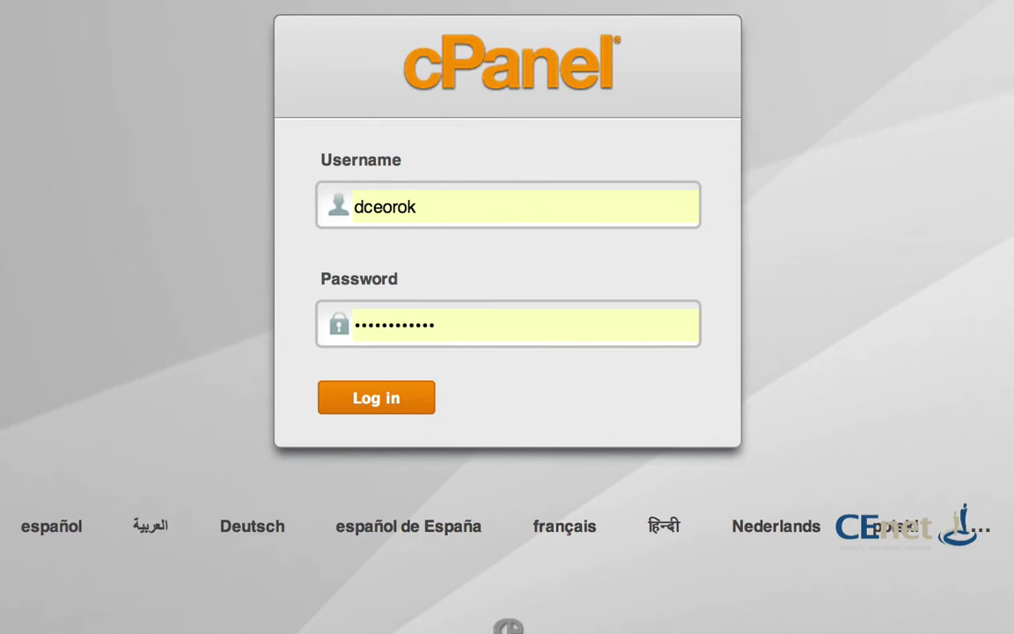
Step: Log in to cPanel by completing the suggested saved username and entering the account password
{"action": "key", "text": "BackSpace"}
{"action": "key", "text": "BackSpace"}
{"action": "key", "text": "BackSpace"}
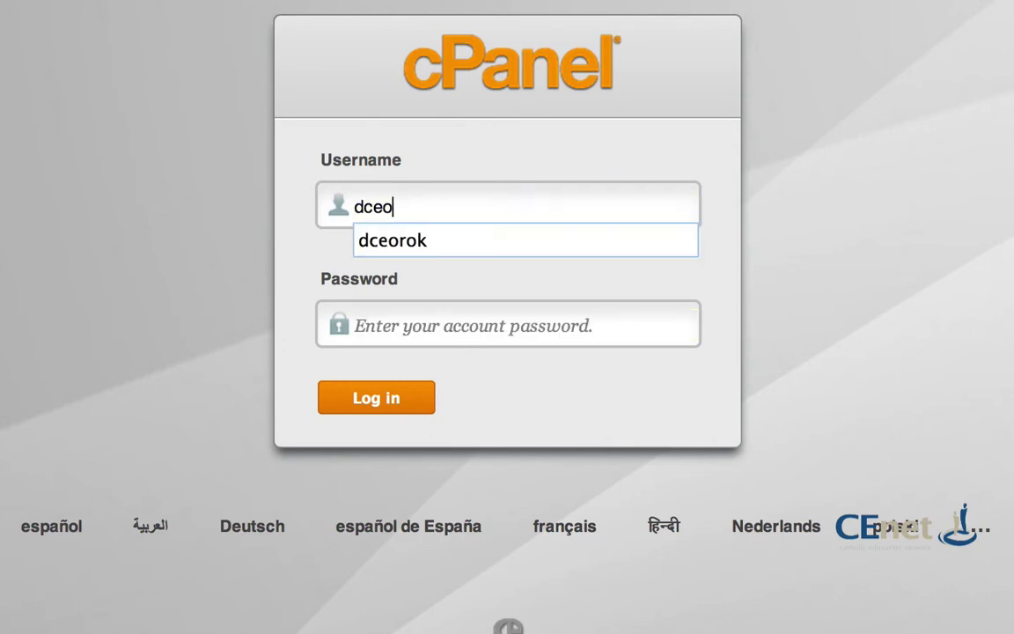
{"action": "type", "text": "r"}
{"action": "key", "text": "Down"}
{"action": "key", "text": "Return"}
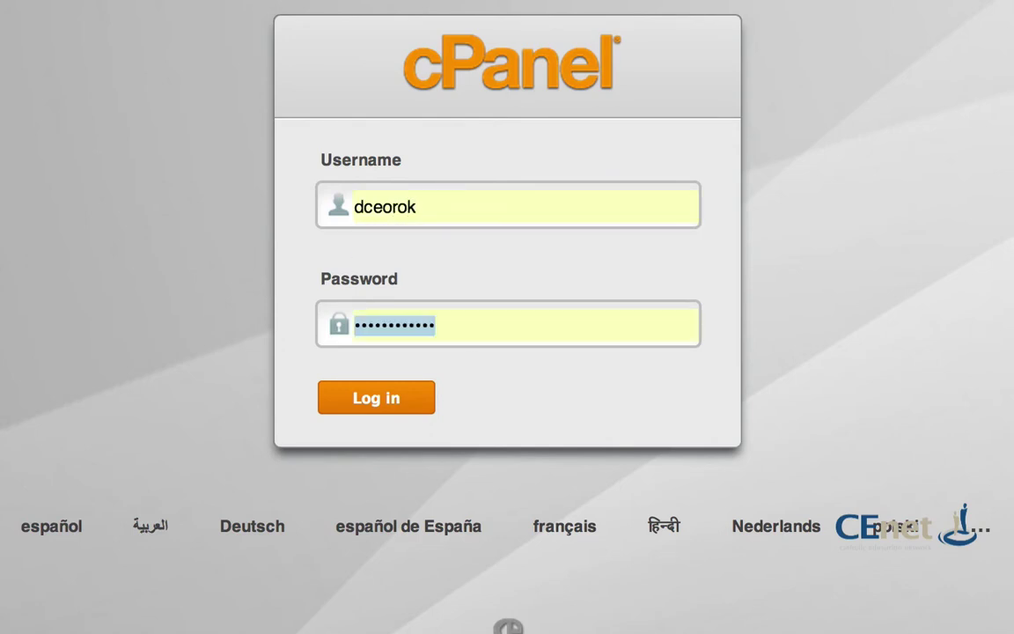
{"action": "type", "text": "••••••••••••"}
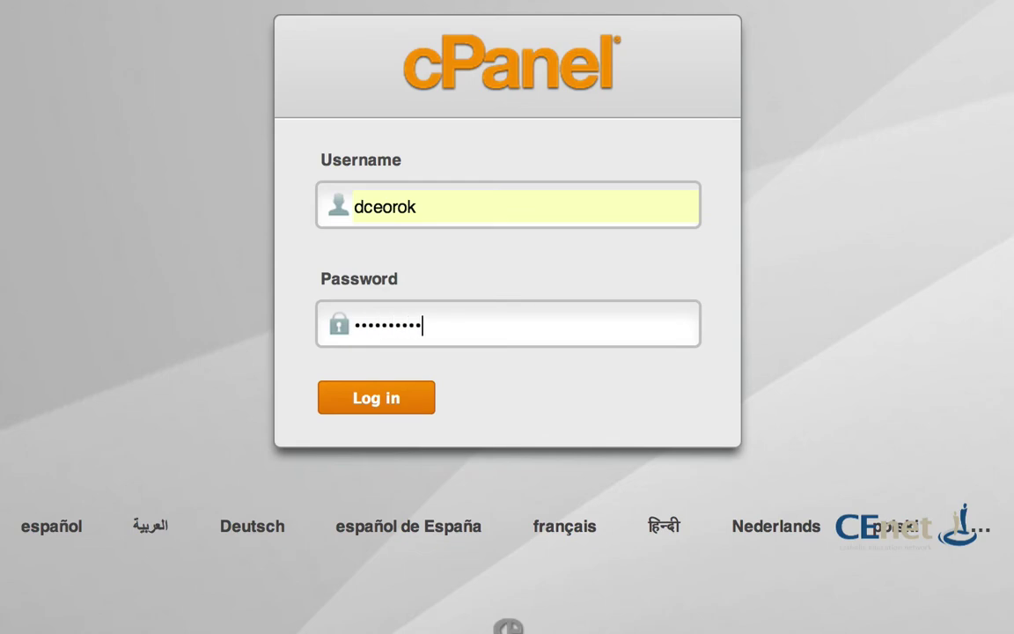
{"action": "key", "text": "Return"}
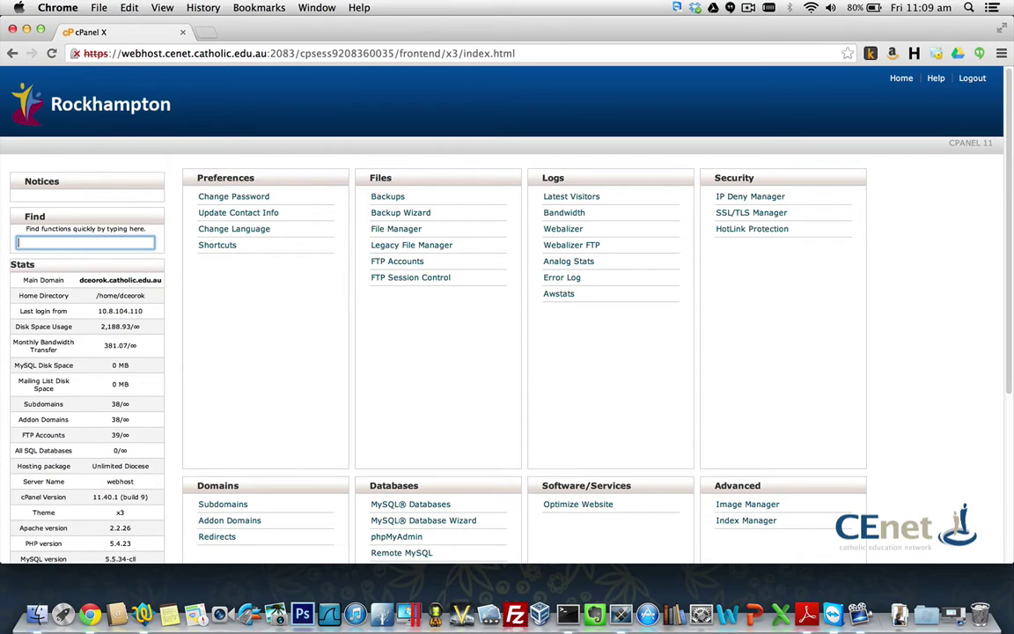
{"action": "left_click", "coordinate": [236, 519]}
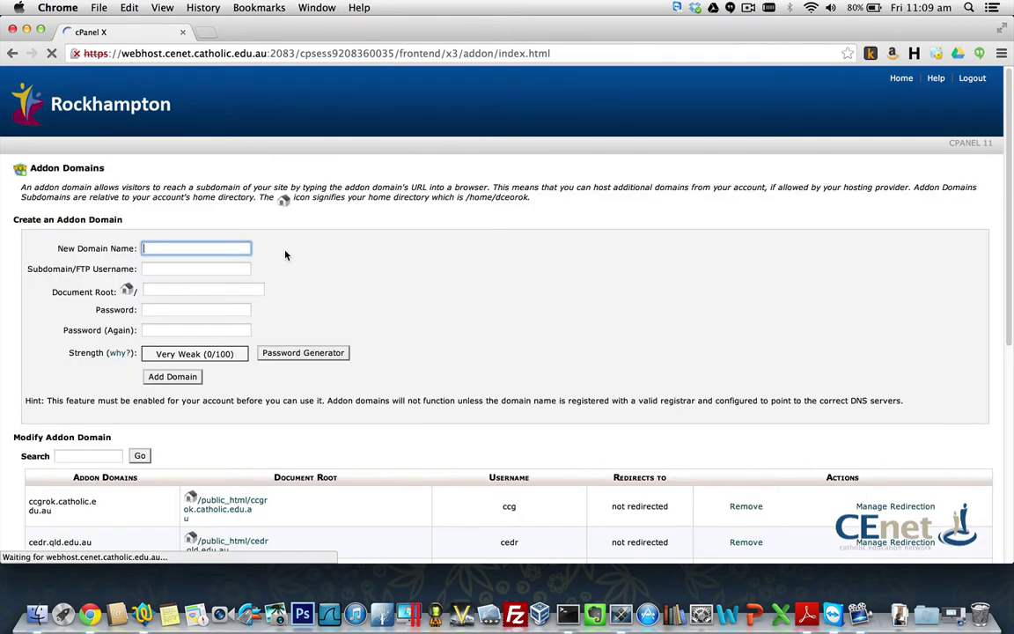
{"action": "scroll", "coordinate": [365, 260], "scroll_direction": "down", "scroll_amount": 10}
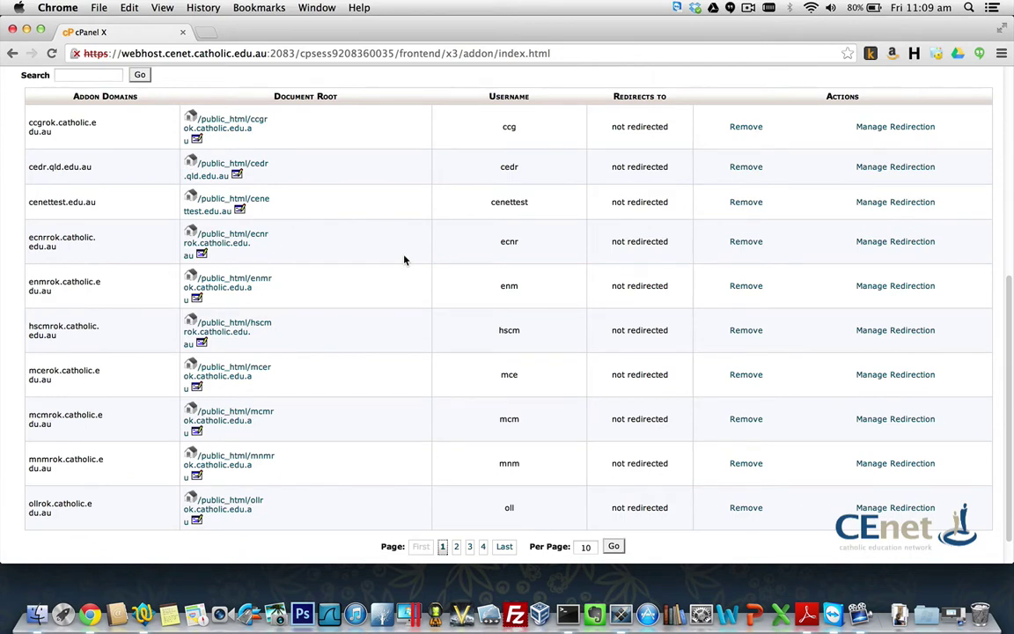
{"action": "scroll", "coordinate": [404, 259], "scroll_direction": "up", "scroll_amount": 10}
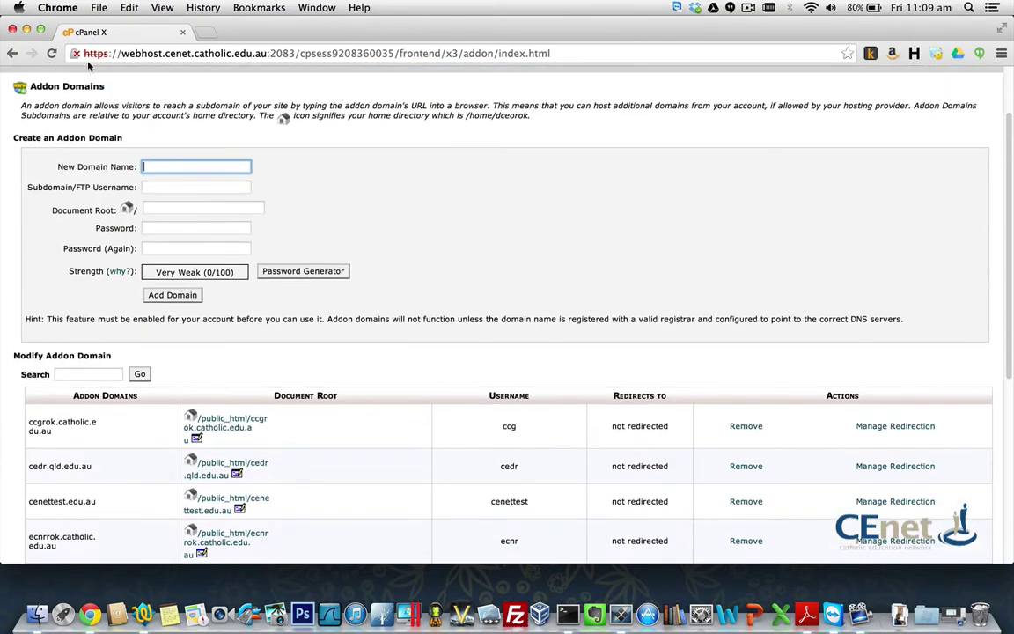
{"action": "scroll", "coordinate": [300, 112], "scroll_direction": "up", "scroll_amount": 2}
{"action": "left_click", "coordinate": [902, 81]}
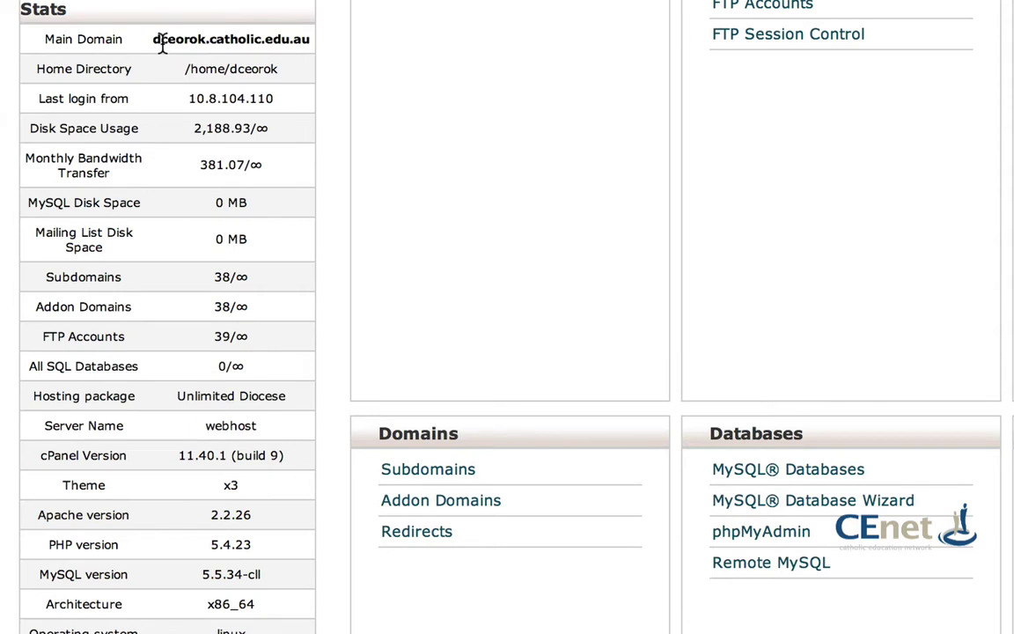
Step: On the Addon Domains page, clear the leftover document root and enter fred.com.au as the new domain
{"action": "scroll", "coordinate": [683, 425], "scroll_direction": "down", "scroll_amount": 1}
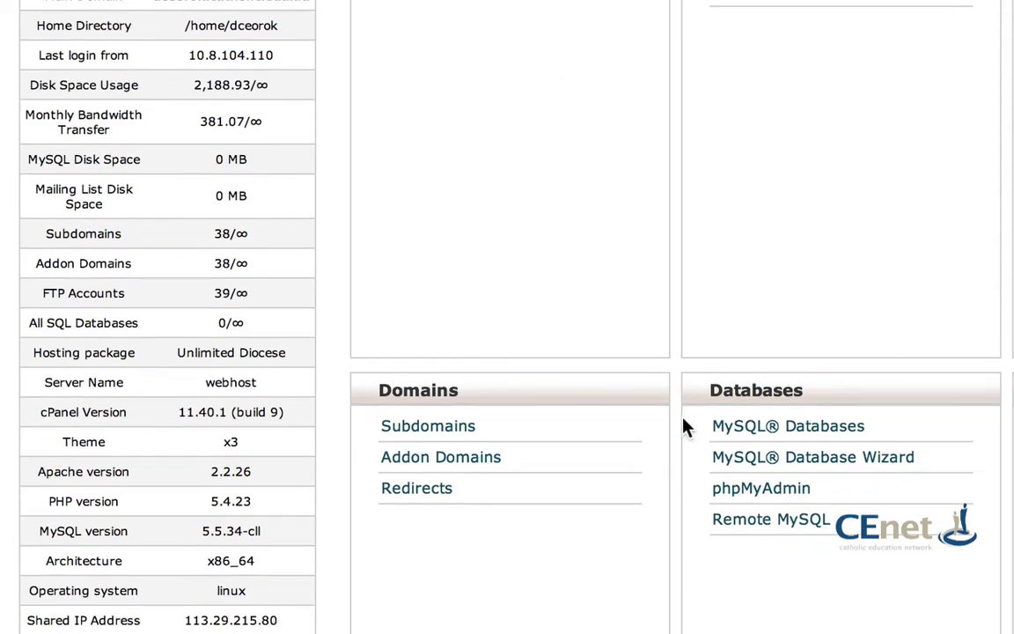
{"action": "left_click", "coordinate": [480, 464]}
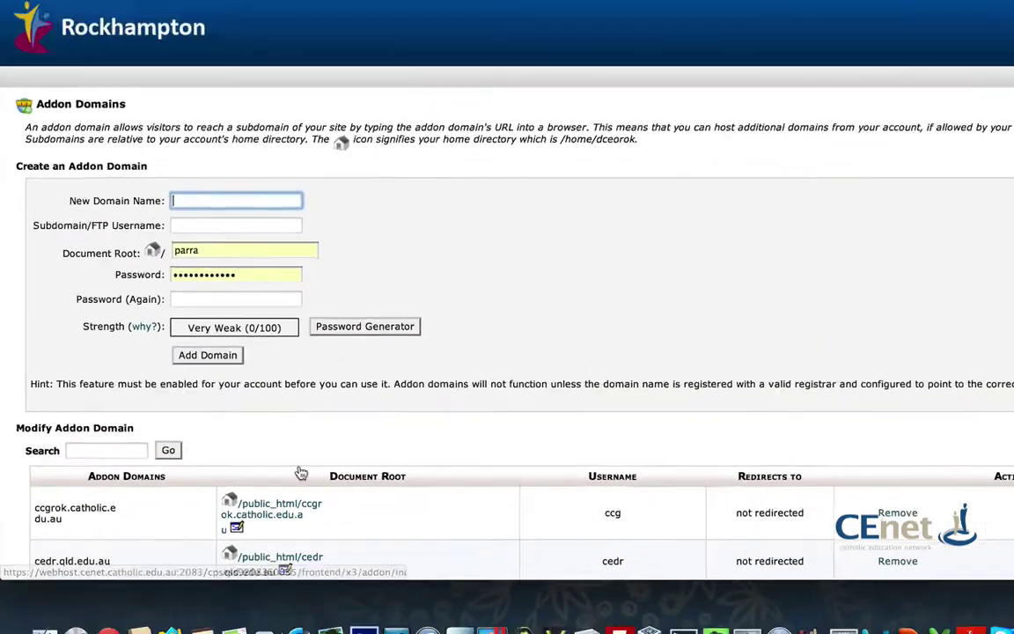
{"action": "scroll", "coordinate": [530, 269], "scroll_direction": "down", "scroll_amount": 5}
{"action": "scroll", "coordinate": [96, 187], "scroll_direction": "up", "scroll_amount": 1}
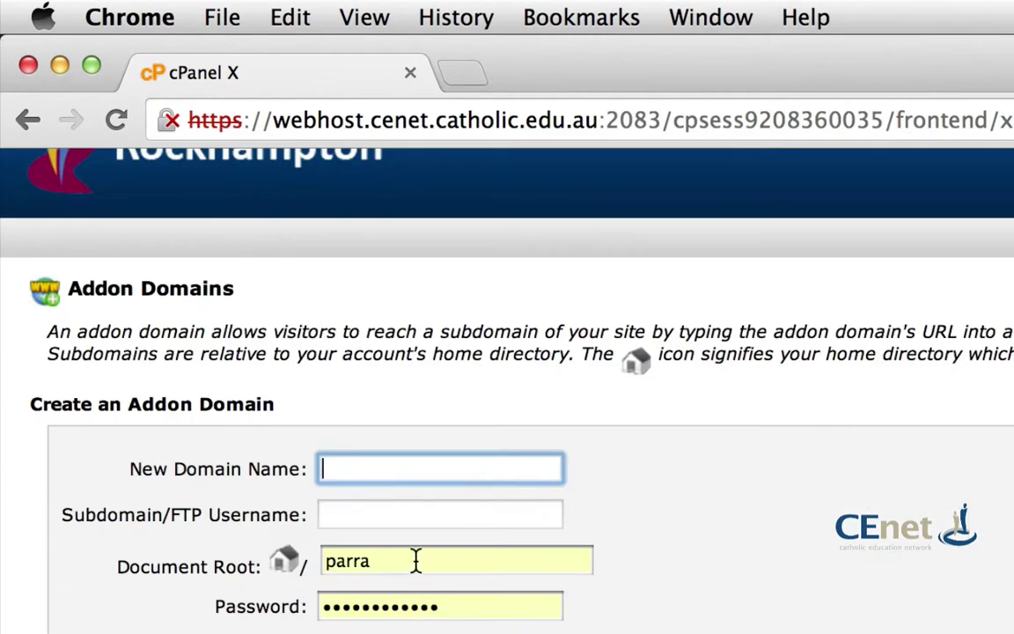
{"action": "double_click", "coordinate": [414, 559]}
{"action": "key", "text": "BackSpace"}
{"action": "left_click", "coordinate": [430, 579]}
{"action": "left_click", "coordinate": [410, 442]}
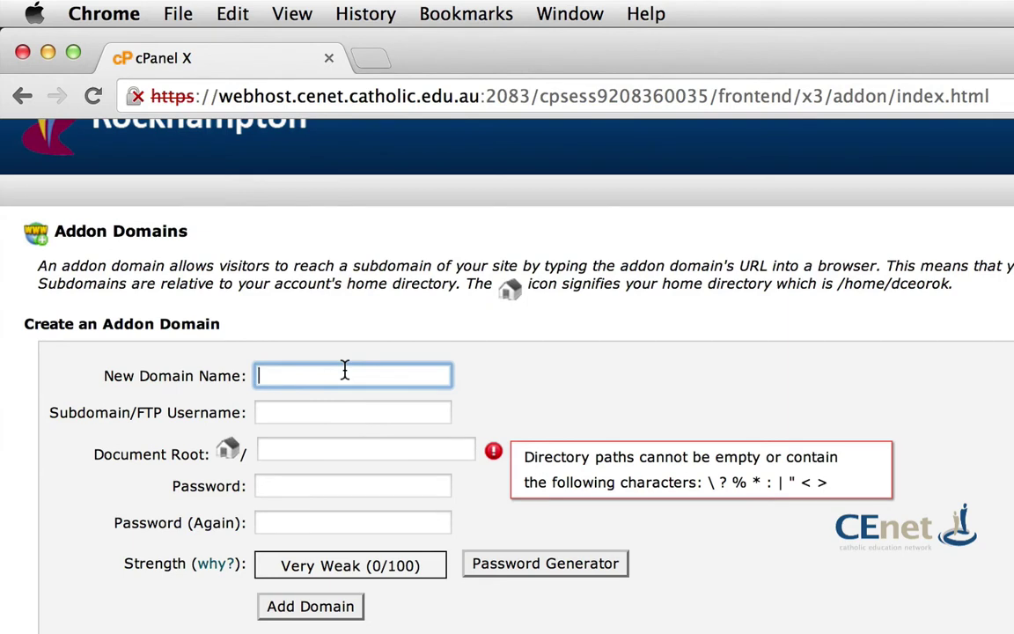
{"action": "type", "text": "fred.com.au"}
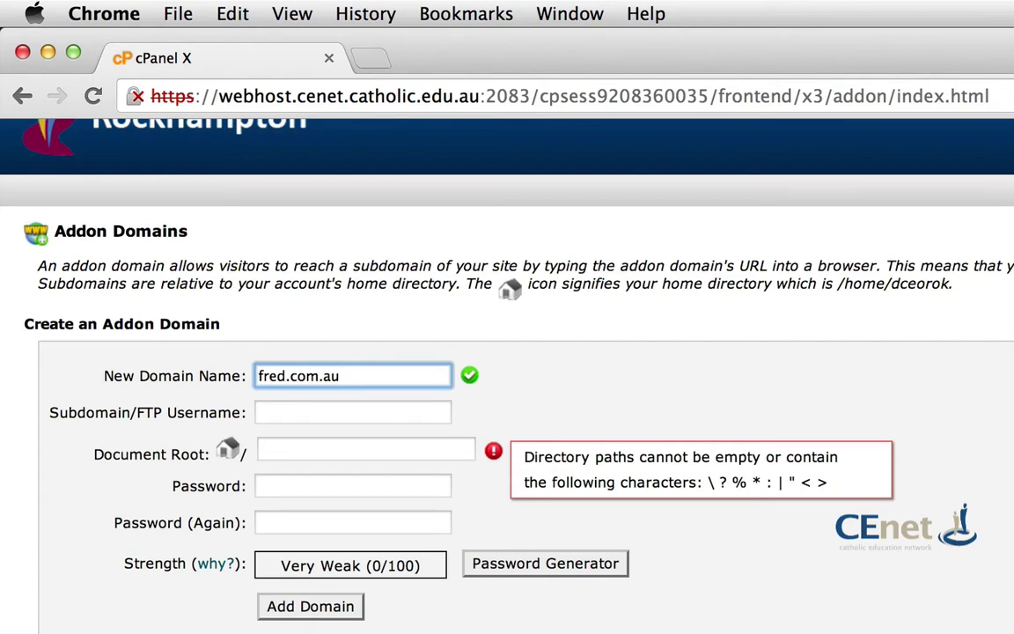
Step: Let the addon username autofill without adding the domain, return to cPanel Home, and open a new browser tab
{"action": "left_click", "coordinate": [338, 414]}
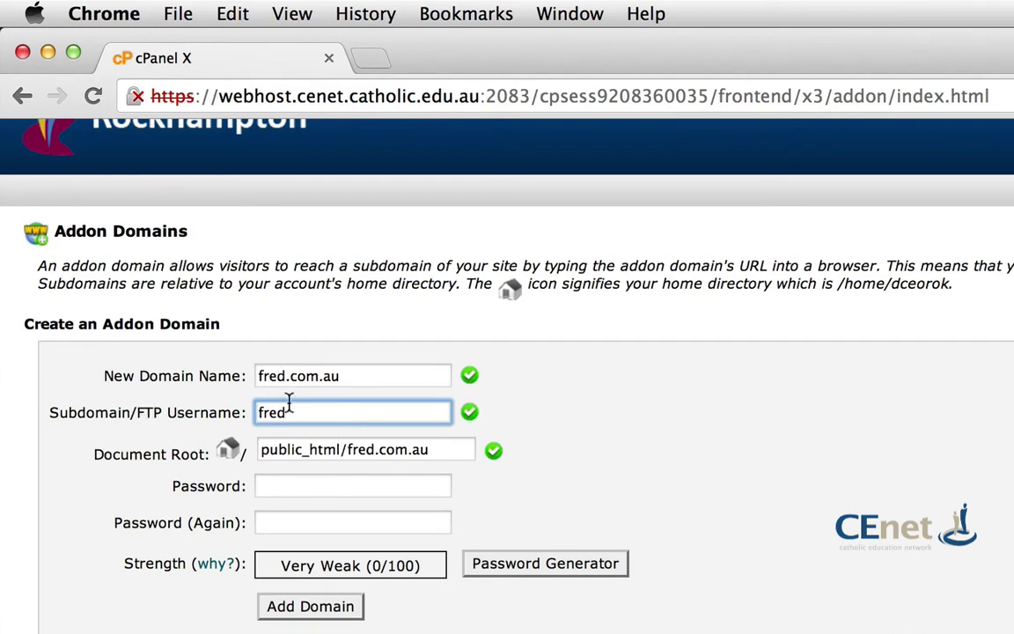
{"action": "scroll", "coordinate": [674, 550], "scroll_direction": "down", "scroll_amount": 1}
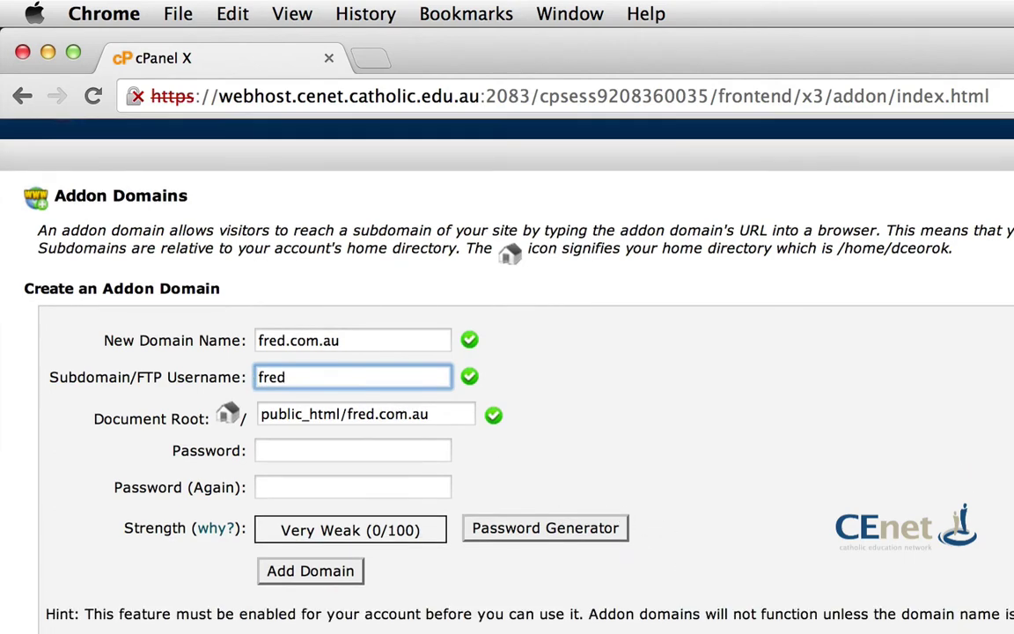
{"action": "scroll", "coordinate": [674, 551], "scroll_direction": "down", "scroll_amount": 10}
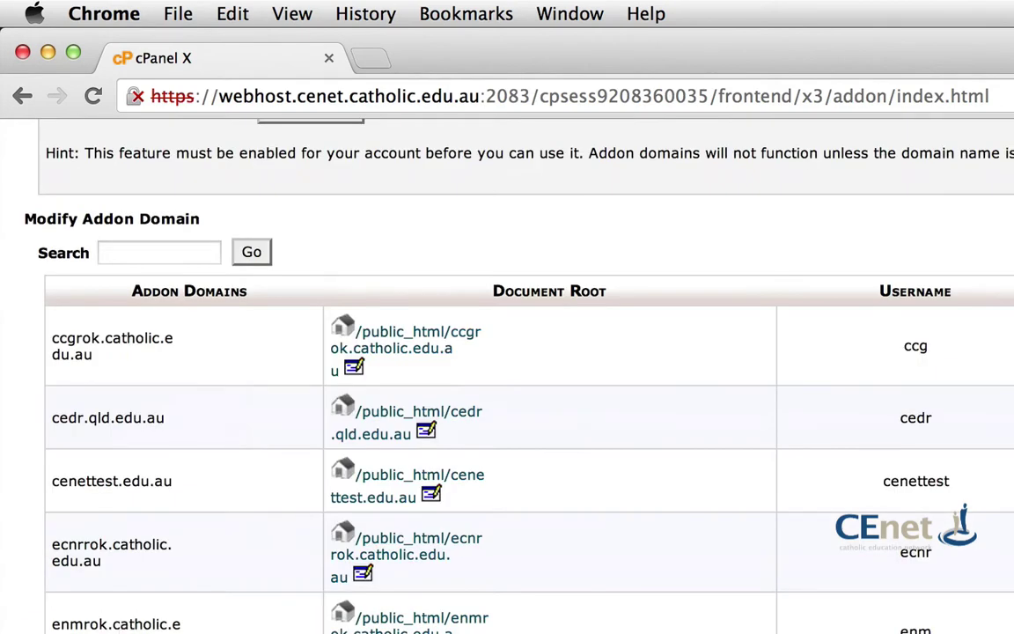
{"action": "scroll", "coordinate": [493, 449], "scroll_direction": "up", "scroll_amount": 5}
{"action": "scroll", "coordinate": [497, 490], "scroll_direction": "down", "scroll_amount": 1}
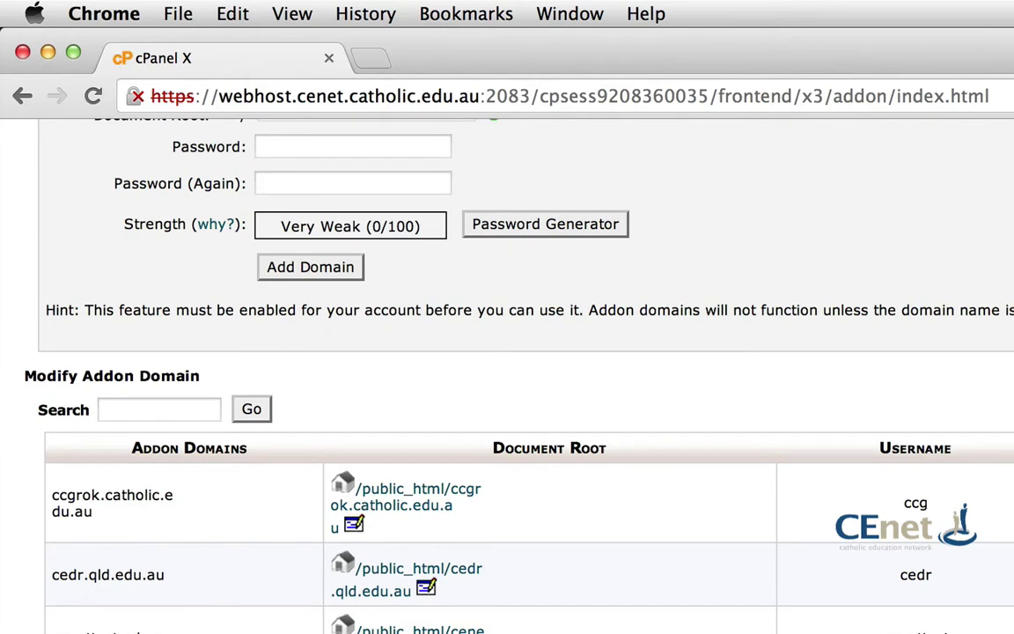
{"action": "scroll", "coordinate": [365, 353], "scroll_direction": "up", "scroll_amount": 3}
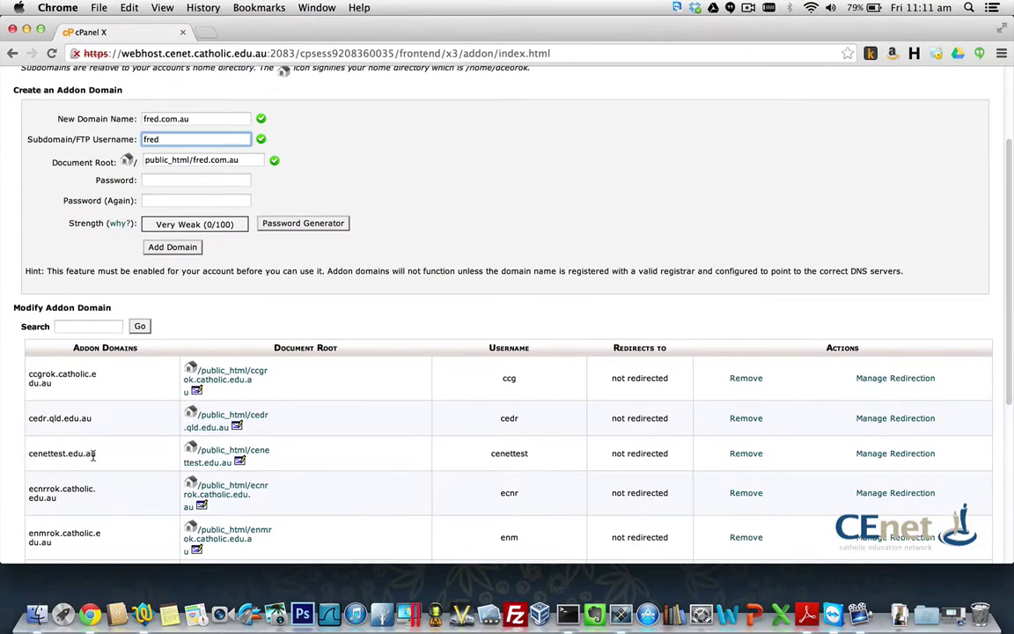
{"action": "scroll", "coordinate": [472, 185], "scroll_direction": "up", "scroll_amount": 3}
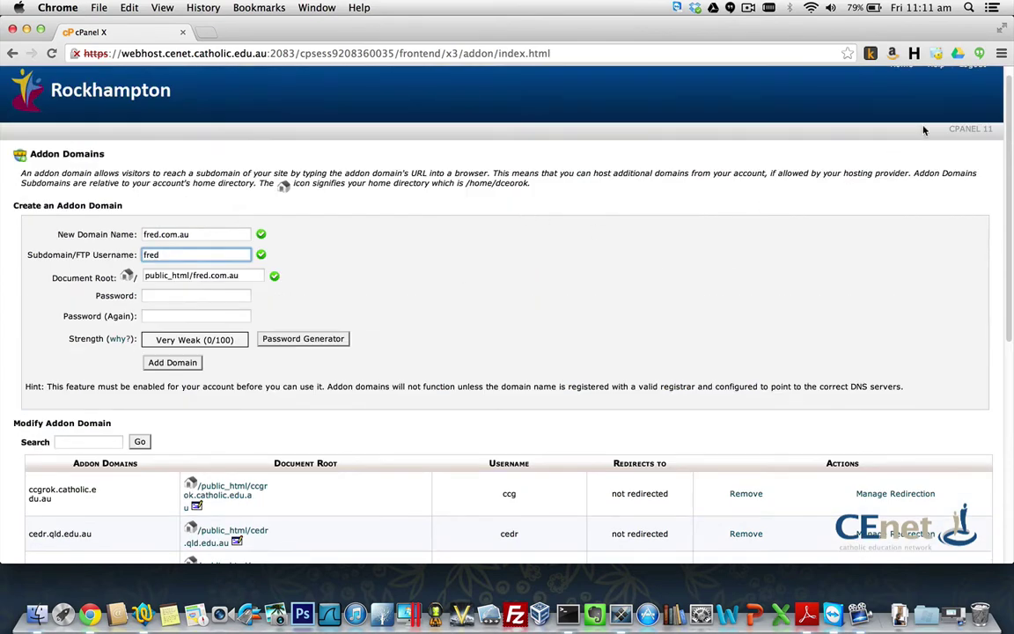
{"action": "scroll", "coordinate": [916, 114], "scroll_direction": "up", "scroll_amount": 1}
{"action": "left_click", "coordinate": [901, 78]}
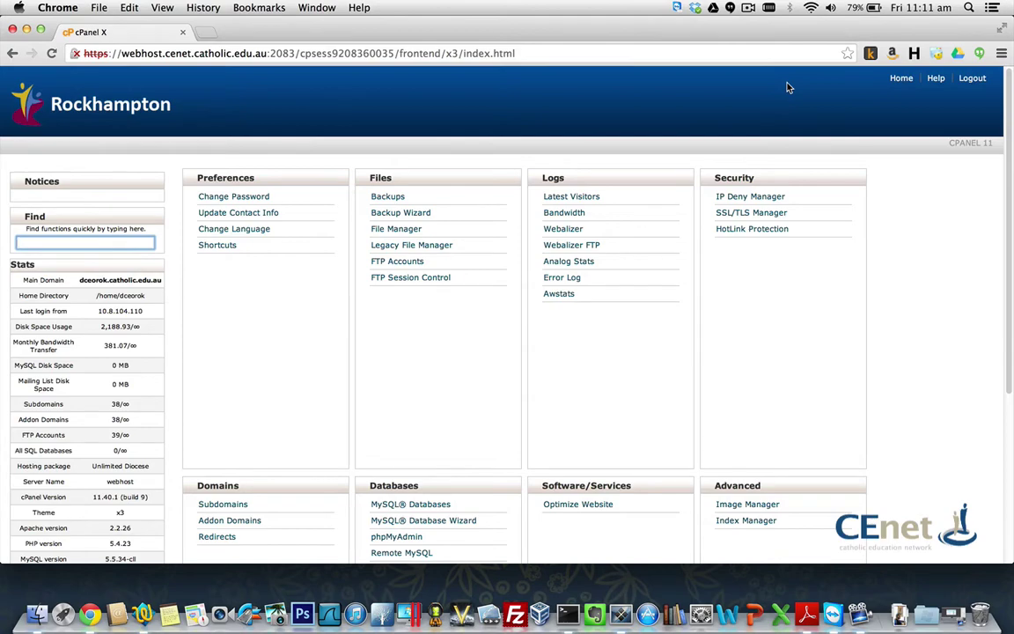
{"action": "left_click", "coordinate": [207, 34]}
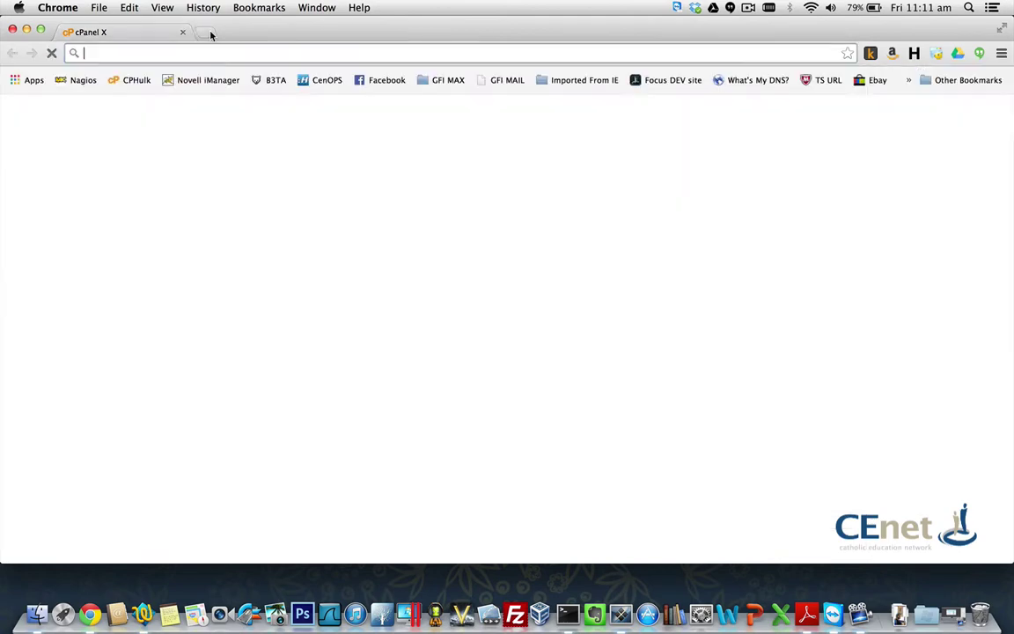
{"action": "type", "text": "http"}
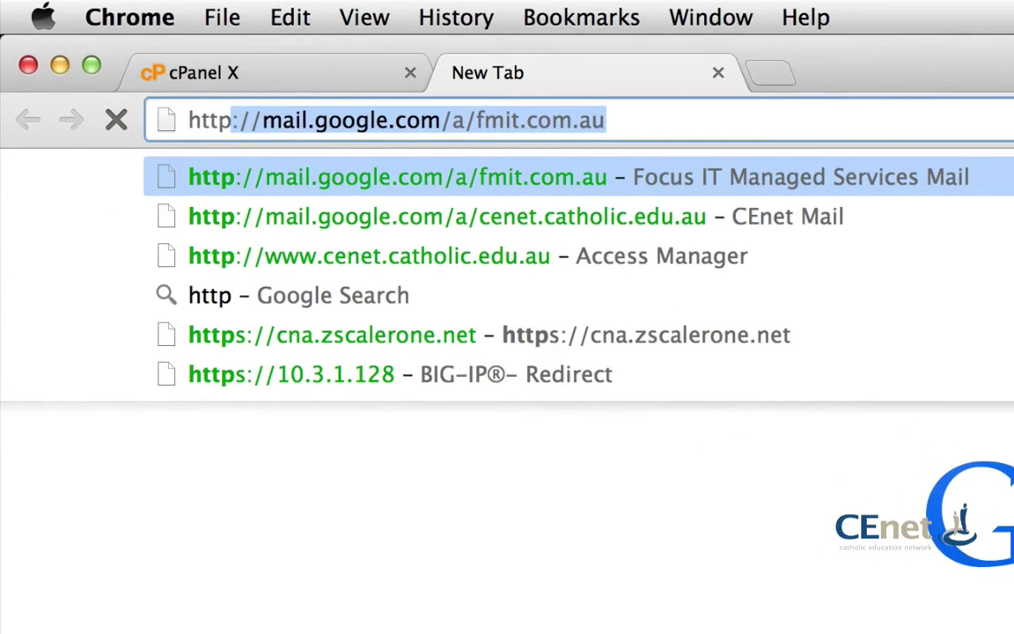
{"action": "type", "text": "://113"}
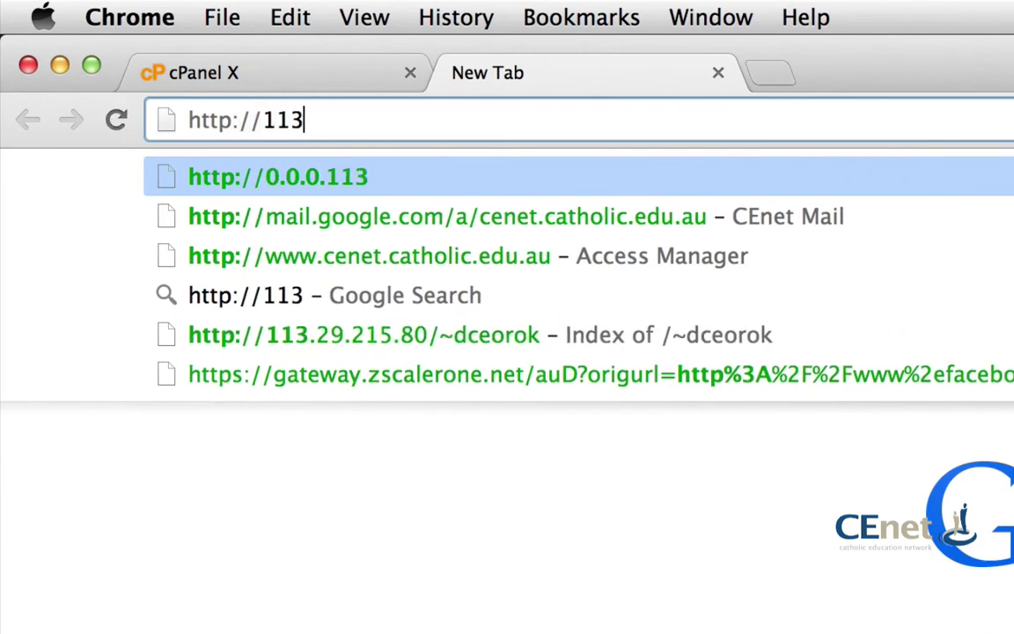
{"action": "type", "text": ".29.215."}
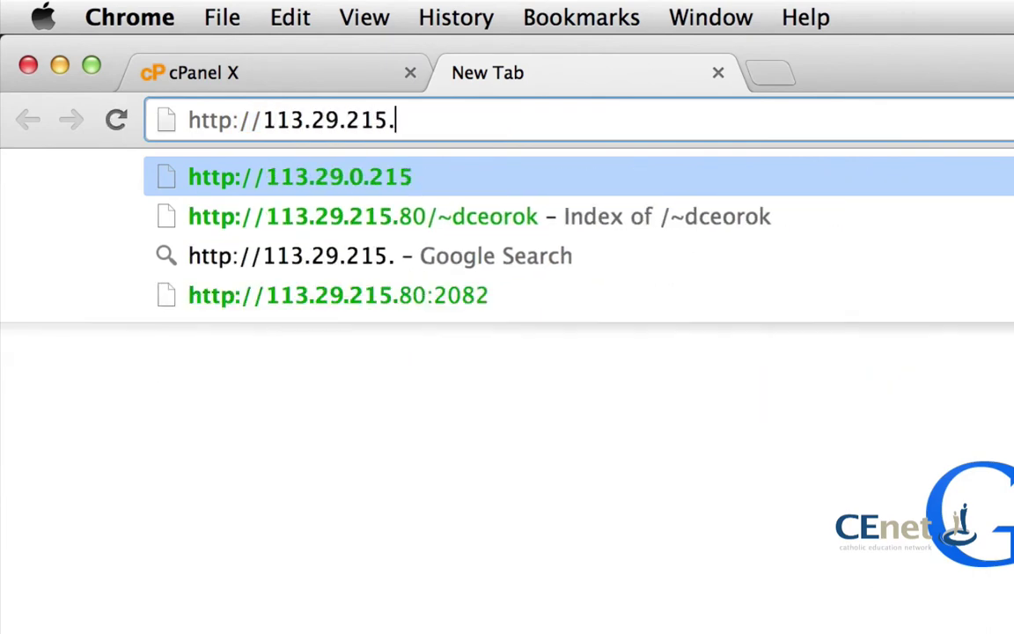
{"action": "type", "text": "80/~"}
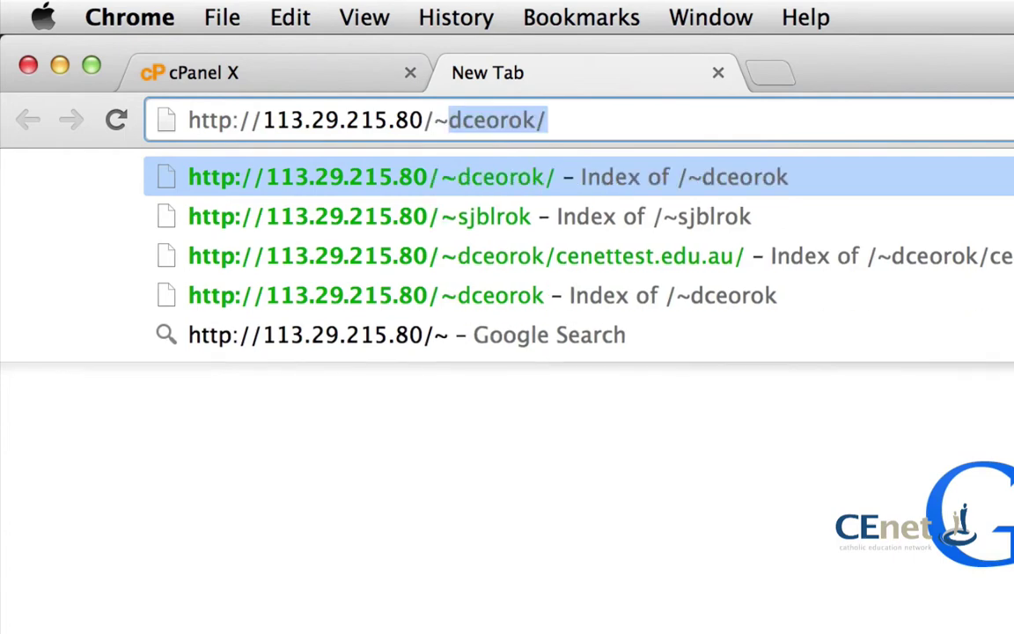
{"action": "type", "text": "dceo"}
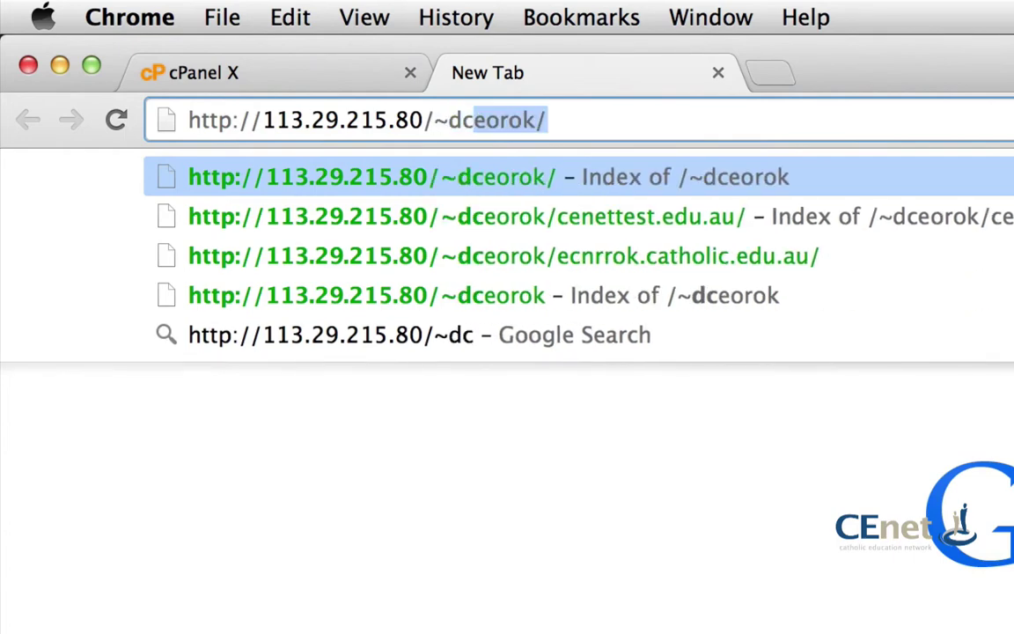
{"action": "type", "text": "rok"}
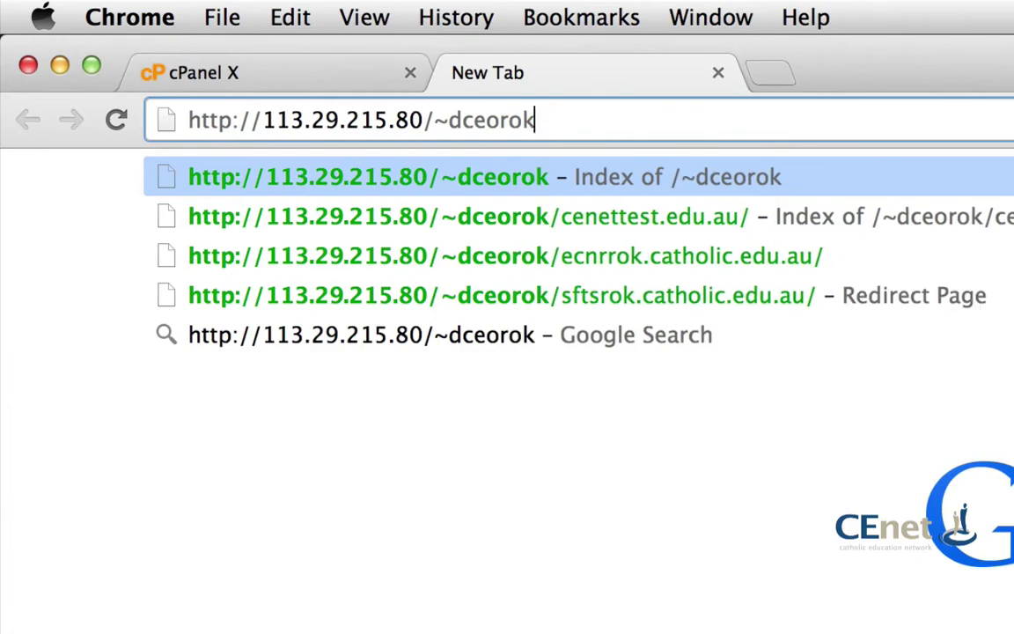
{"action": "key", "text": "Return"}
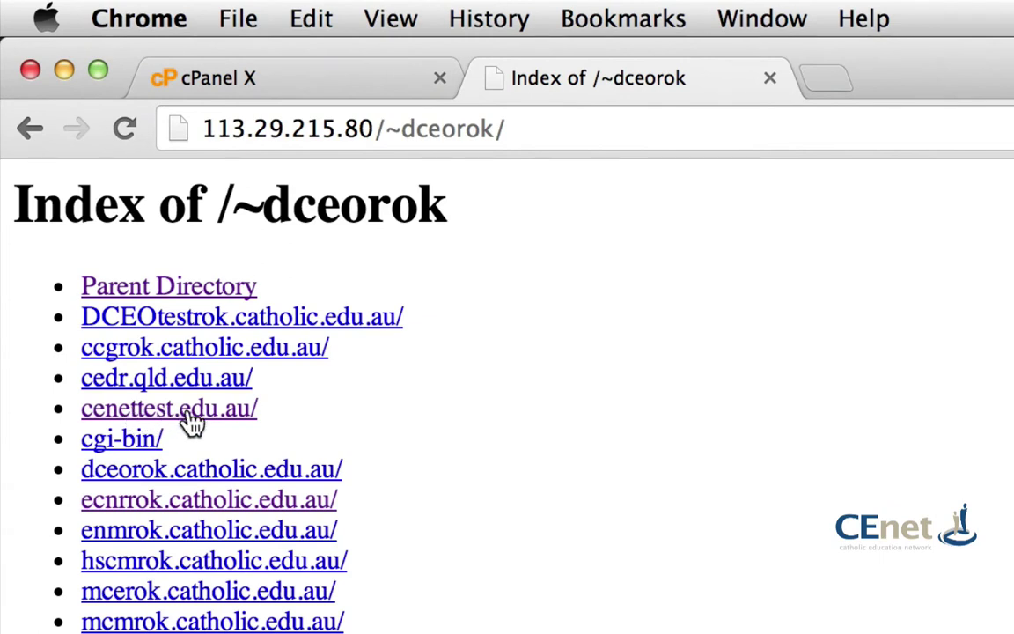
Step: Browse the cenettest.edu.au, ecnrrok.catholic.edu.au and olshsrok.catholic.edu.au folders from the directory index
{"action": "left_click", "coordinate": [192, 423]}
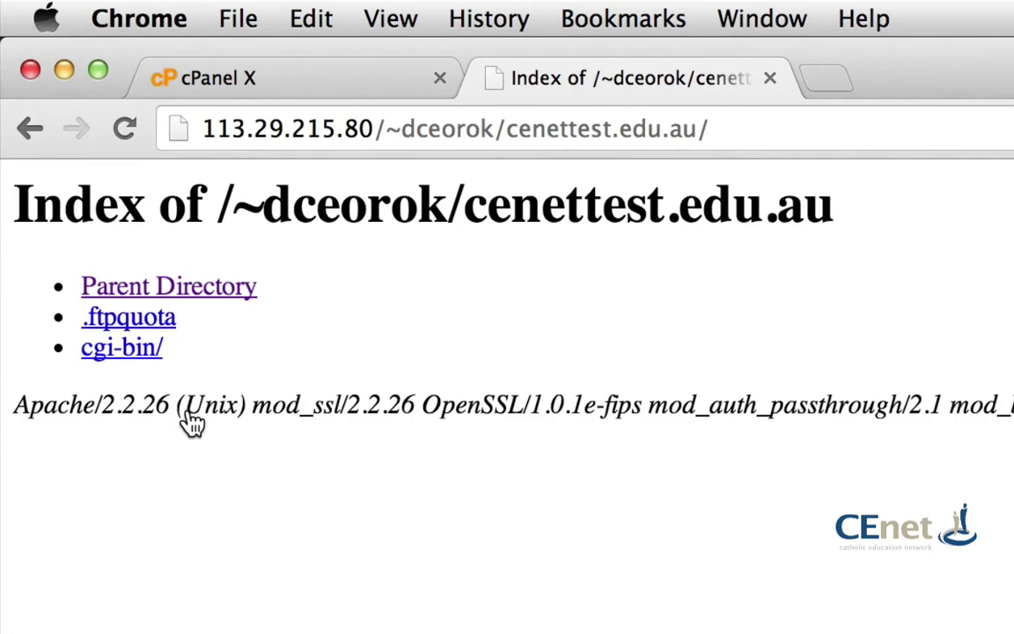
{"action": "left_click", "coordinate": [29, 129]}
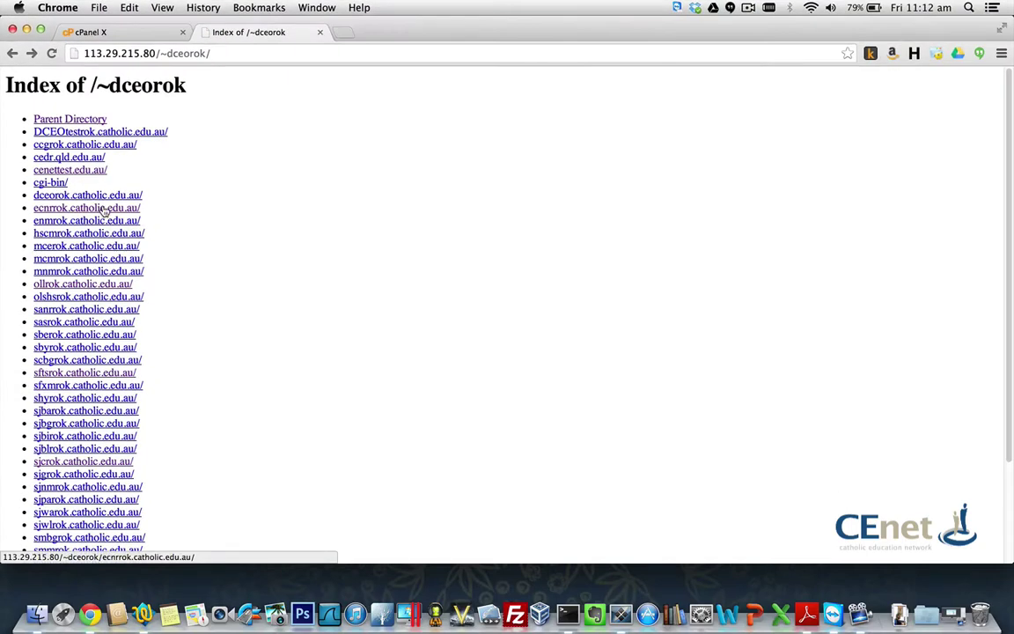
{"action": "left_click", "coordinate": [153, 319]}
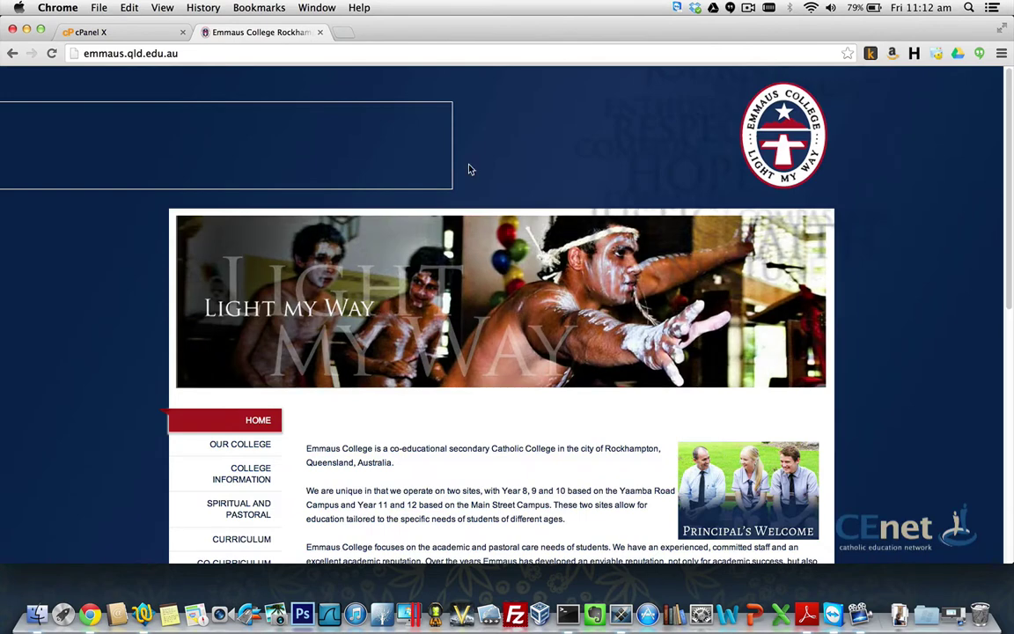
{"action": "left_click", "coordinate": [14, 54]}
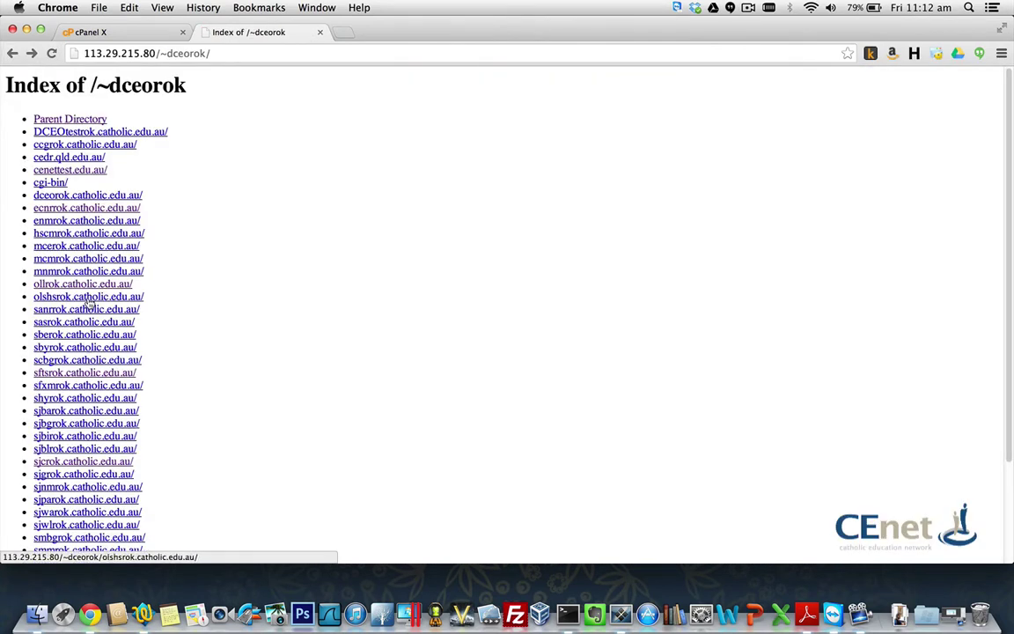
{"action": "left_click", "coordinate": [80, 297]}
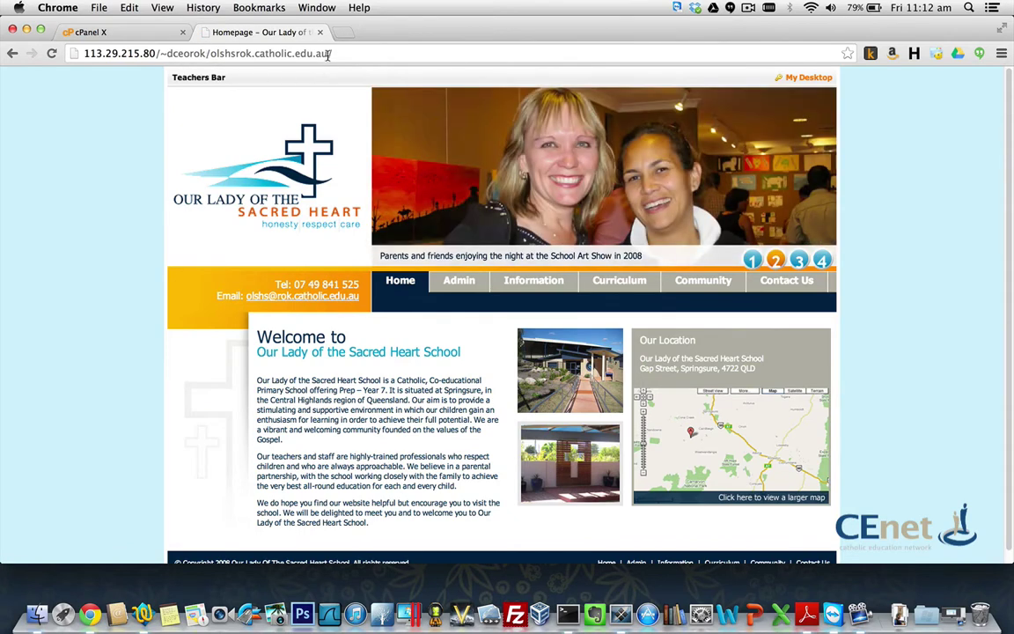
{"action": "left_click_drag", "start_coordinate": [334, 54], "coordinate": [209, 54]}
{"action": "left_click", "coordinate": [211, 56]}
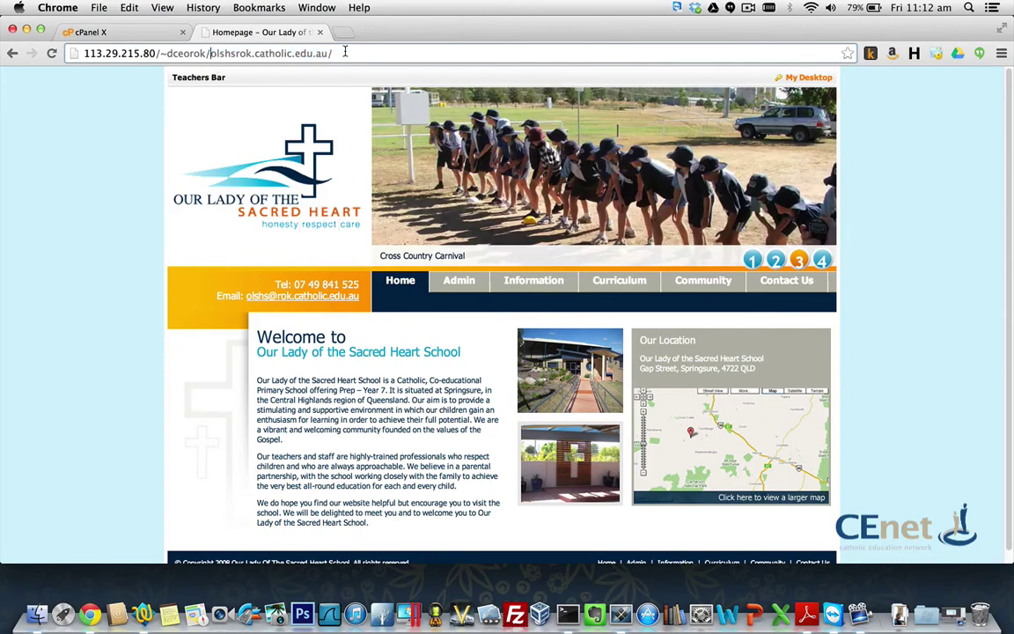
{"action": "left_click", "coordinate": [344, 52]}
{"action": "key", "text": "BackSpace"}
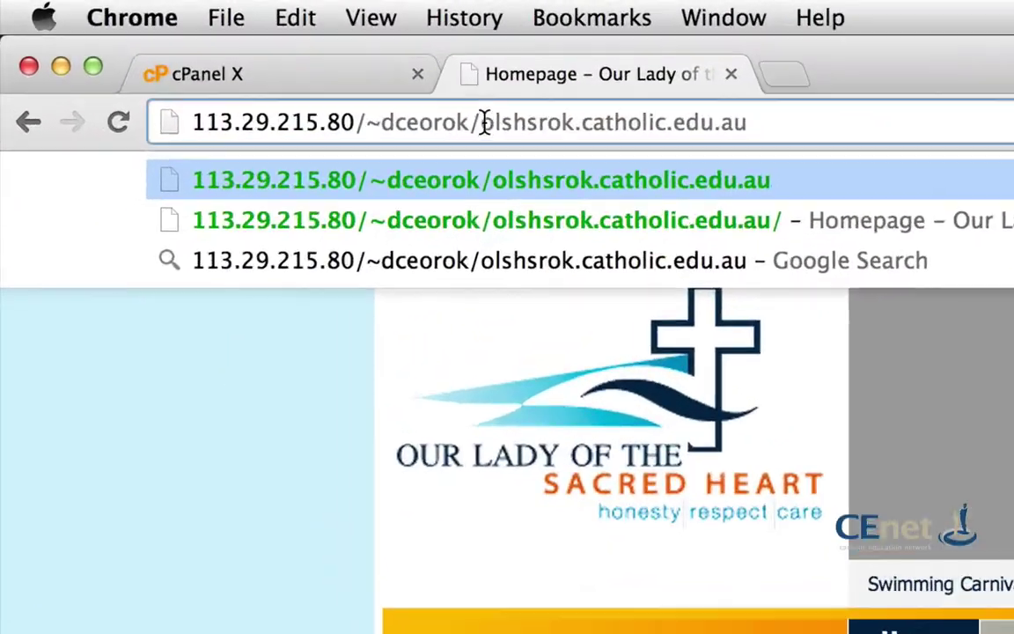
{"action": "left_click_drag", "start_coordinate": [213, 55], "coordinate": [96, 46]}
{"action": "type", "text": "www."}
{"action": "key", "text": "Return"}
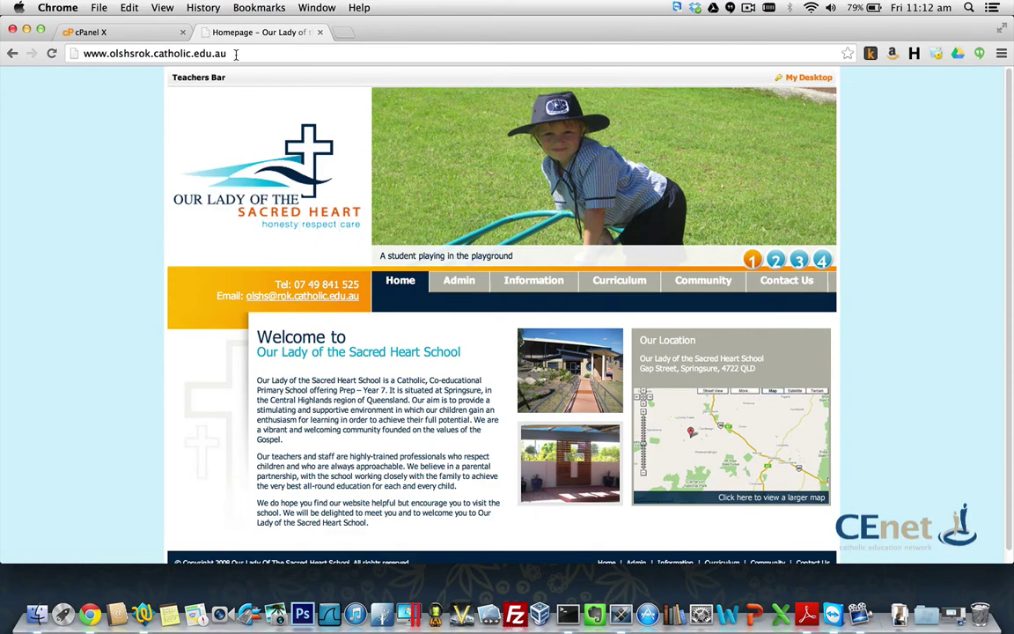
{"action": "left_click", "coordinate": [236, 54]}
{"action": "key", "text": "super+a"}
{"action": "type", "text": "http"}
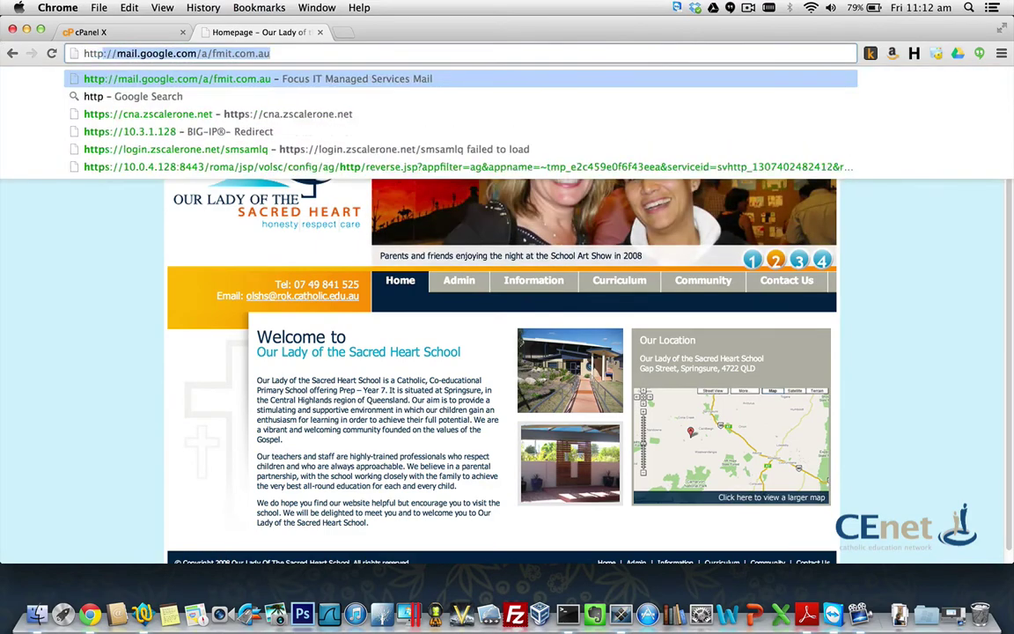
{"action": "type", "text": "://113.29."}
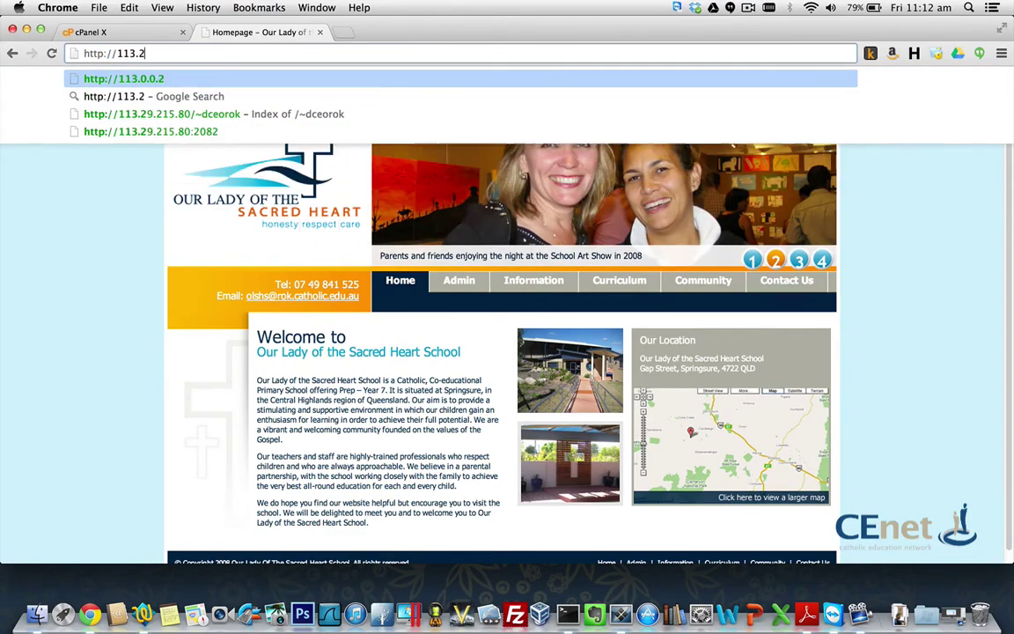
{"action": "type", "text": "215."}
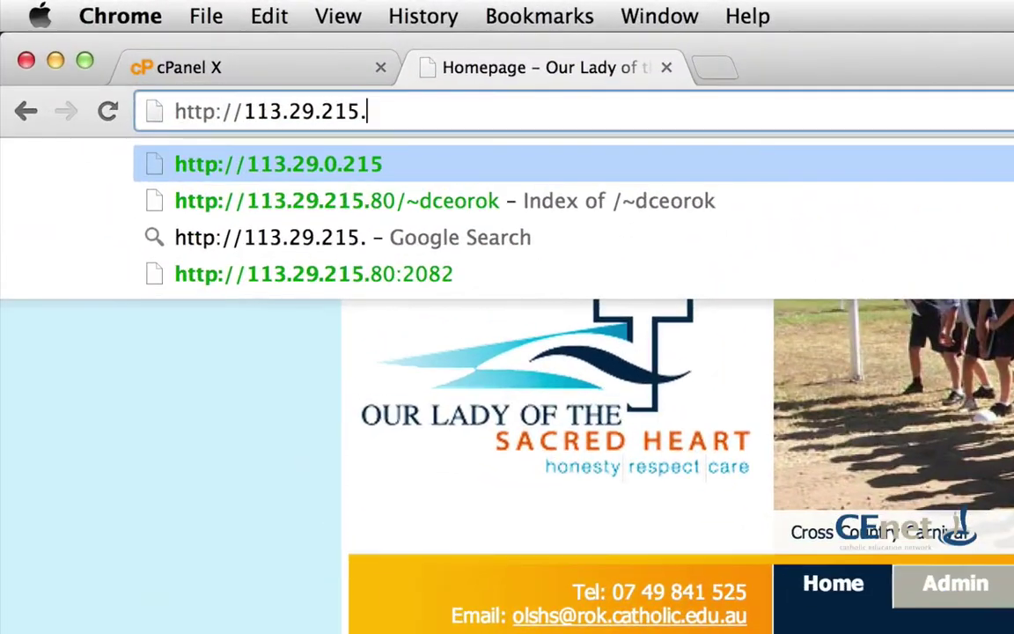
{"action": "type", "text": "80/"}
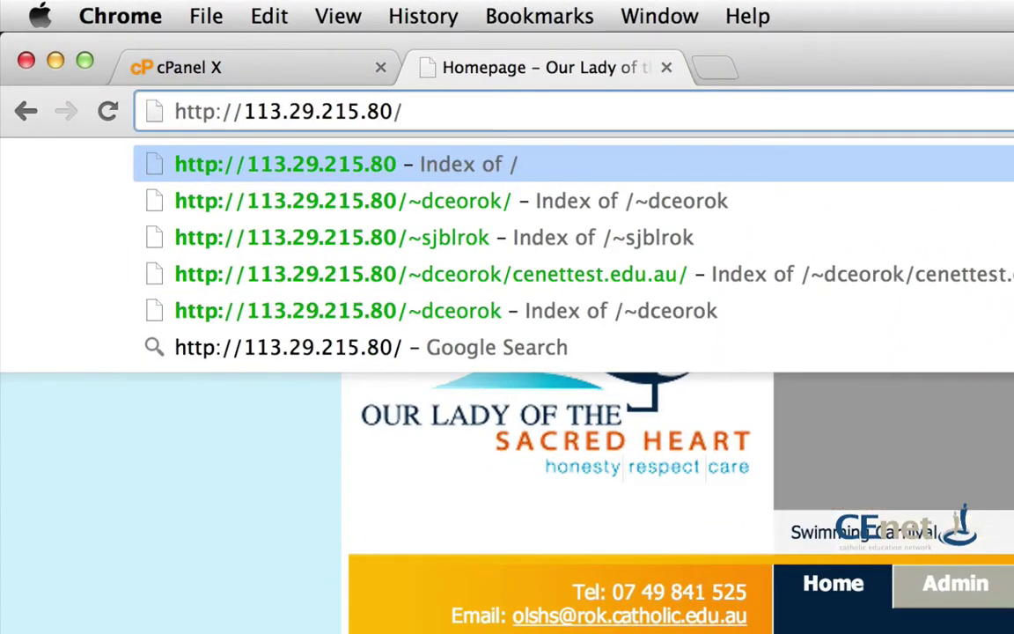
{"action": "type", "text": "~cns"}
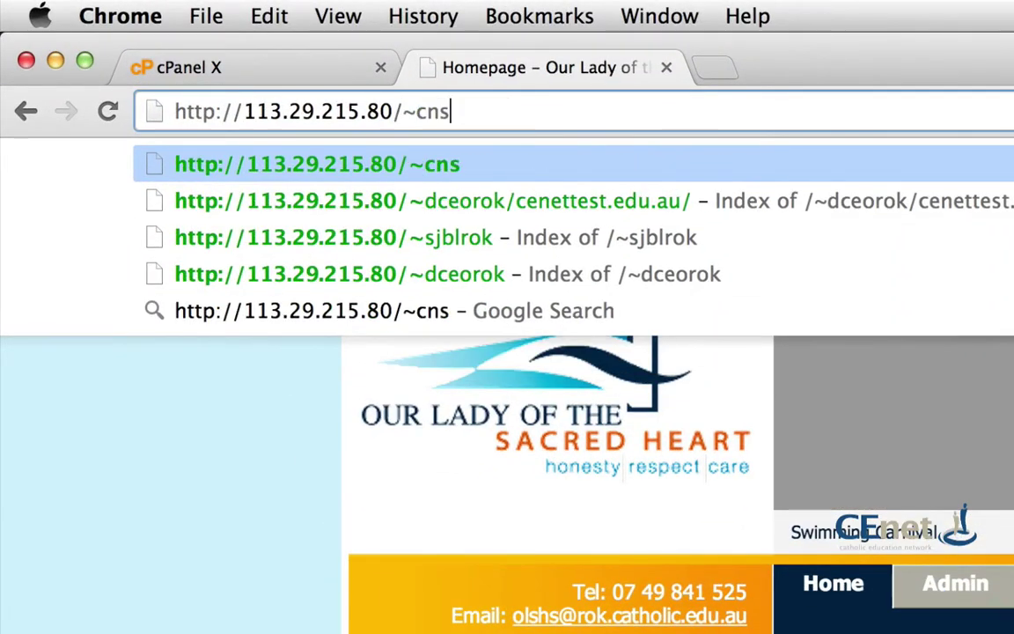
{"action": "key", "text": "Return"}
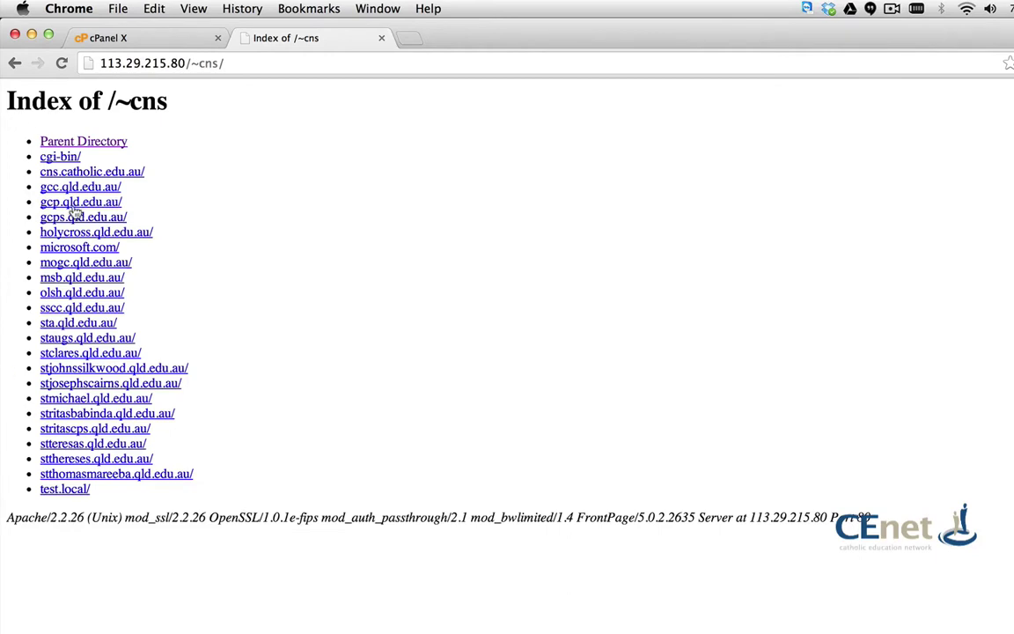
Step: Open the gcps.qld.edu.au school site, then close that tab
{"action": "left_click", "coordinate": [272, 67]}
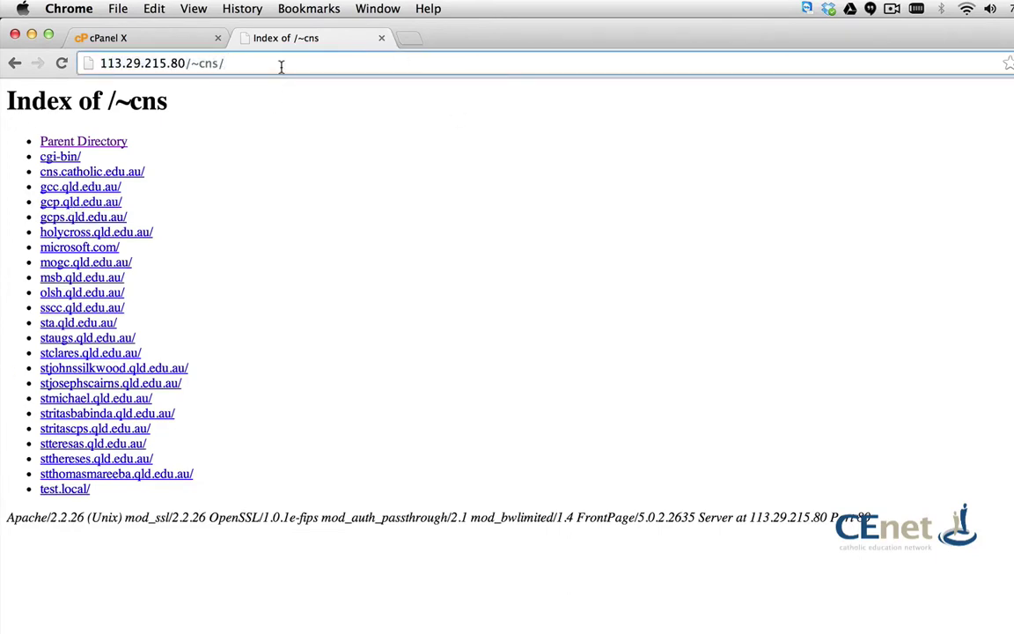
{"action": "left_click", "coordinate": [75, 217]}
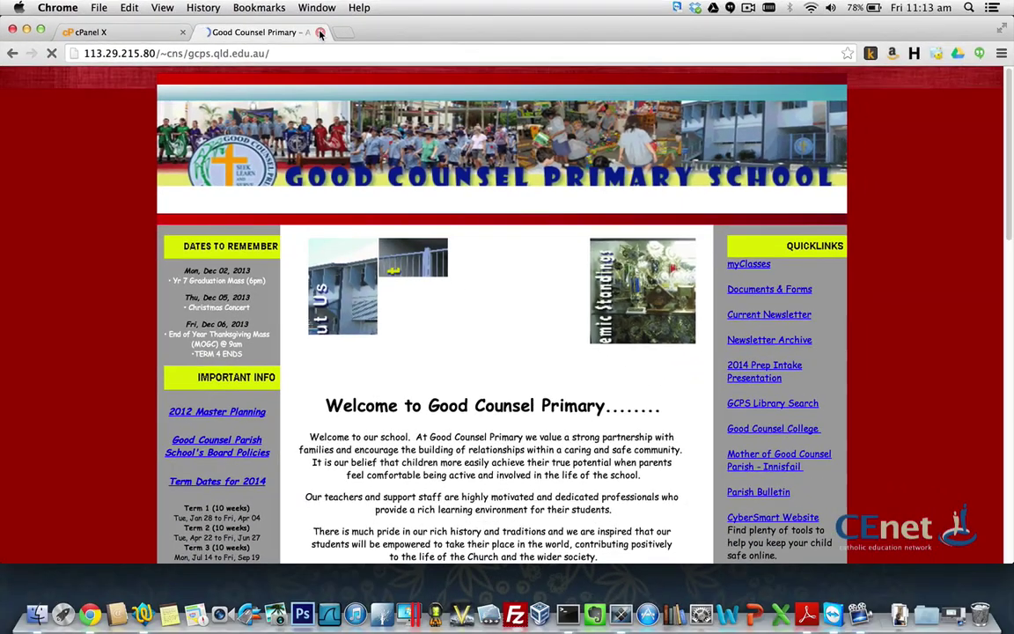
{"action": "left_click", "coordinate": [320, 33]}
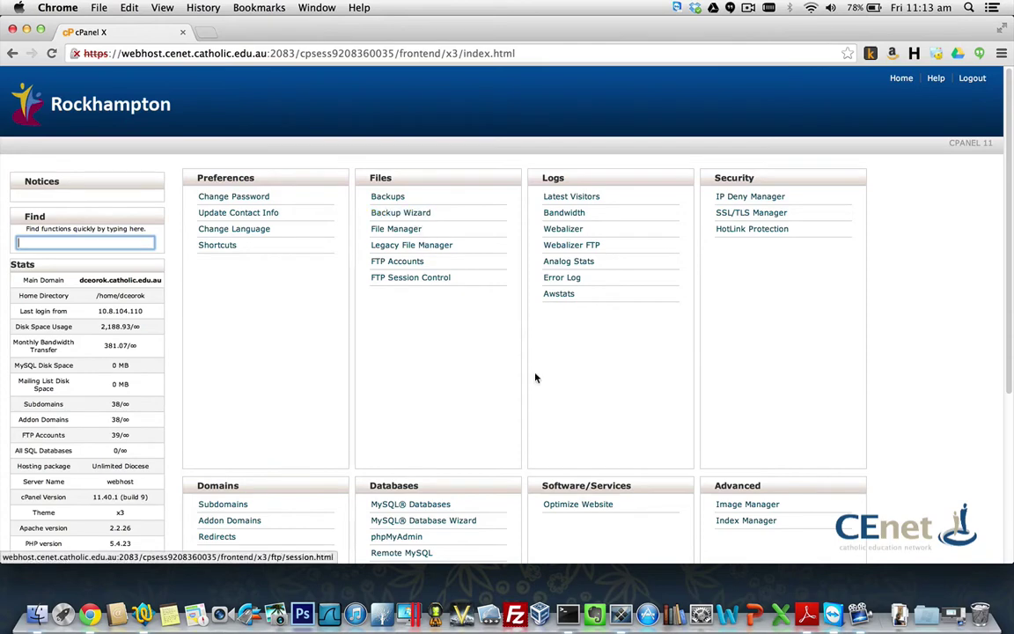
{"action": "scroll", "coordinate": [535, 378], "scroll_direction": "down", "scroll_amount": 2}
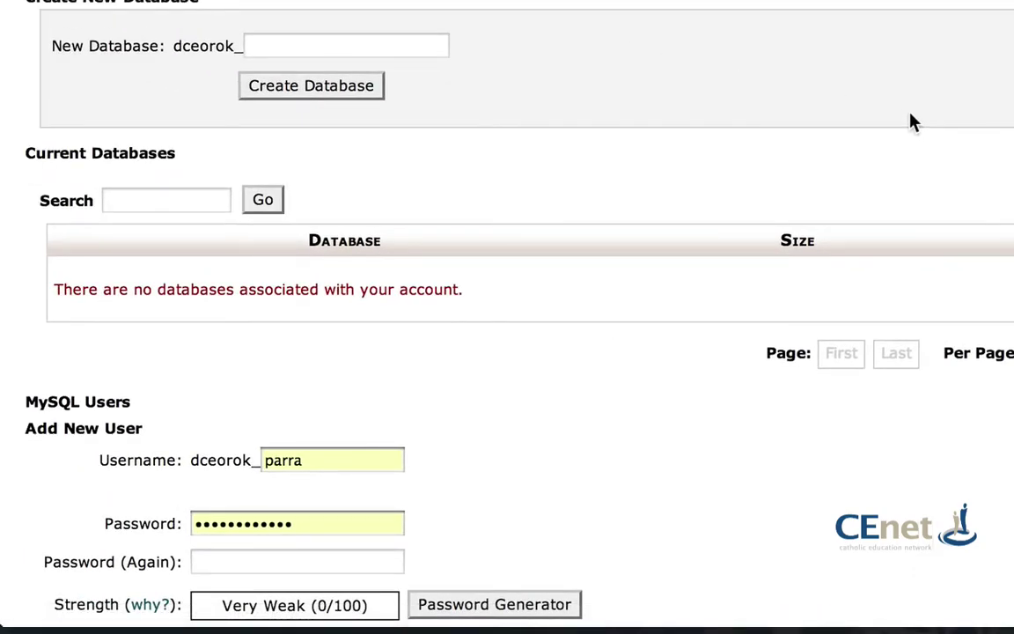
{"action": "left_click", "coordinate": [287, 50]}
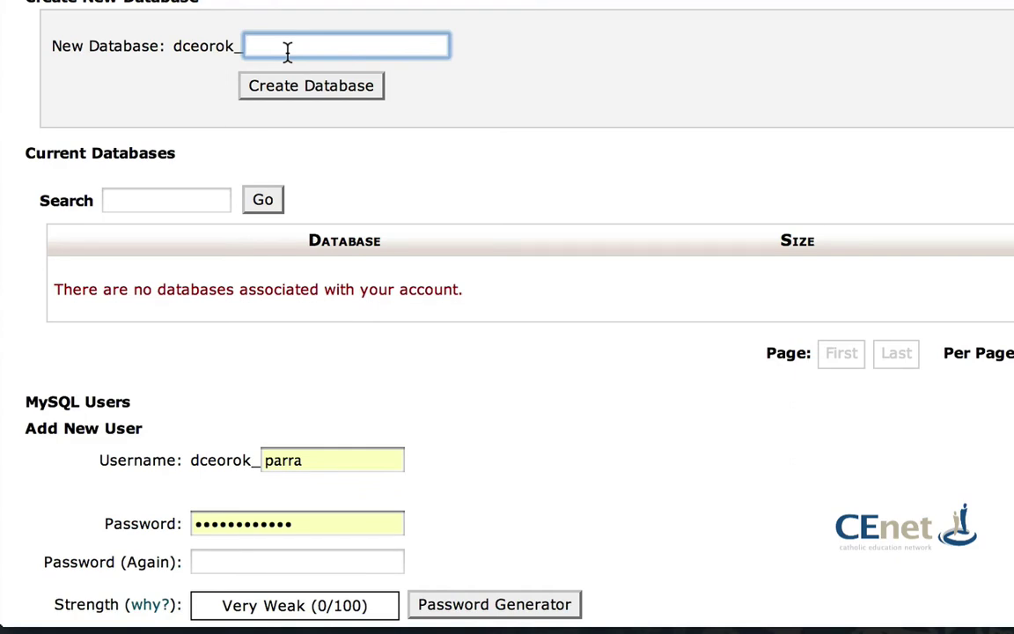
{"action": "type", "text": "ccg_"}
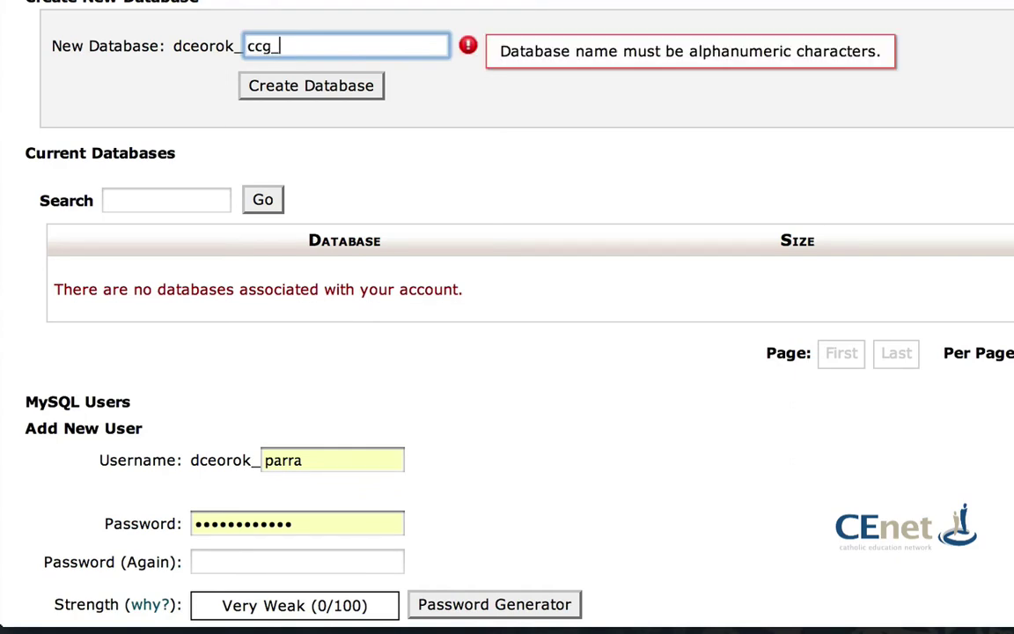
{"action": "type", "text": "databa"}
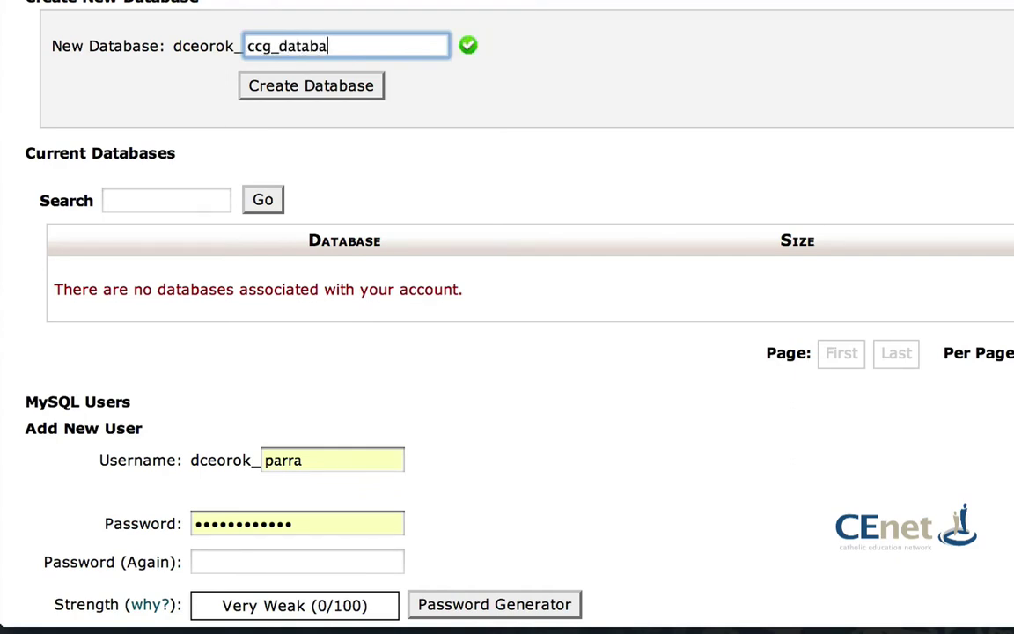
{"action": "type", "text": "se"}
{"action": "left_click", "coordinate": [334, 462]}
{"action": "left_click_drag", "start_coordinate": [334, 462], "coordinate": [234, 465]}
{"action": "key", "text": "BackSpace"}
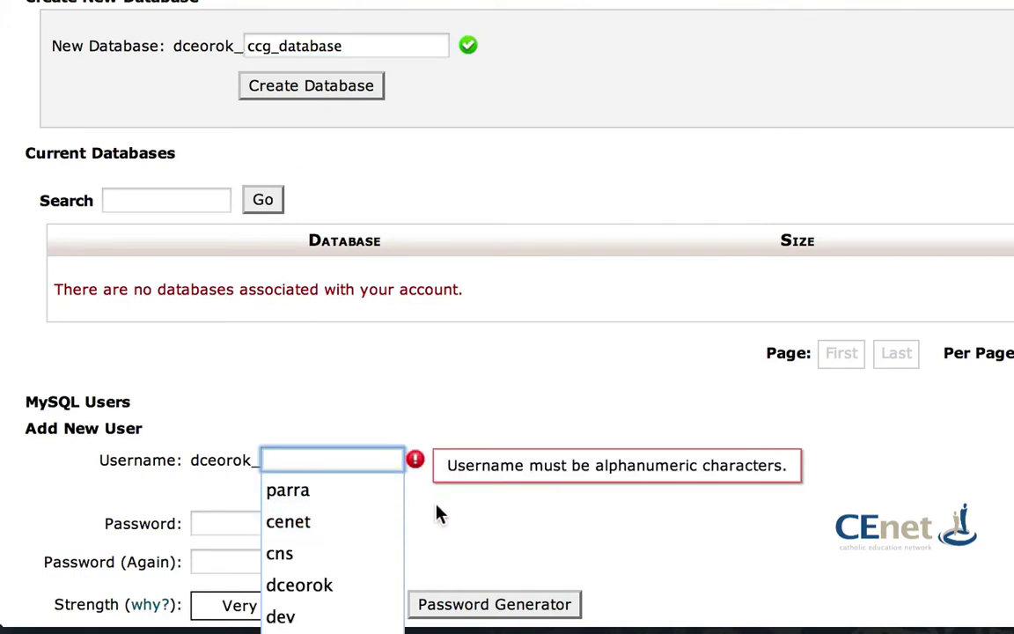
{"action": "left_click", "coordinate": [436, 507]}
{"action": "left_click", "coordinate": [331, 460]}
{"action": "type", "text": "cc"}
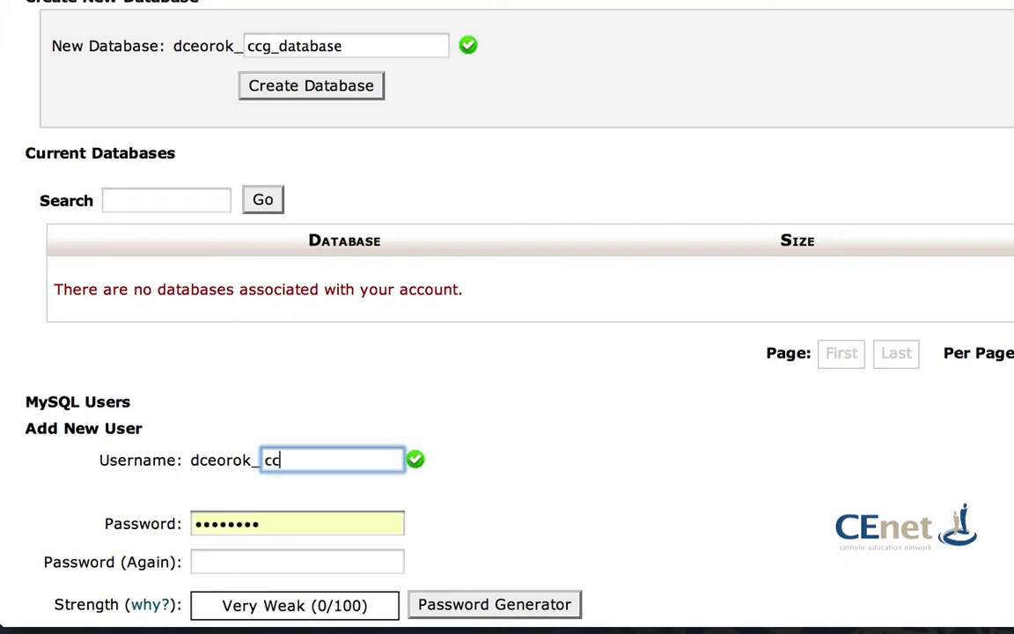
{"action": "type", "text": "g_user"}
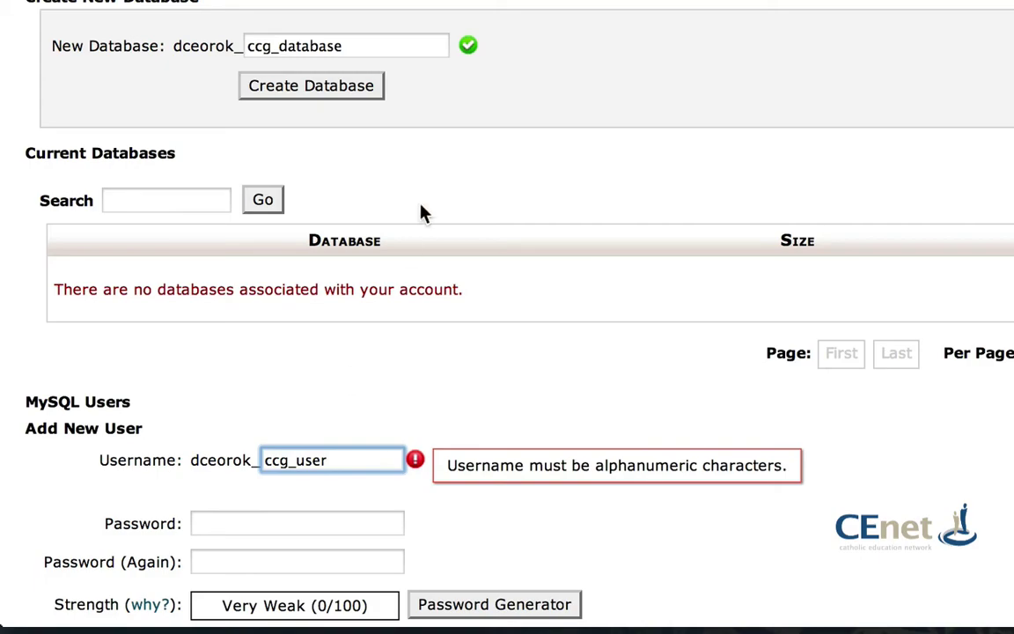
{"action": "left_click", "coordinate": [906, 81]}
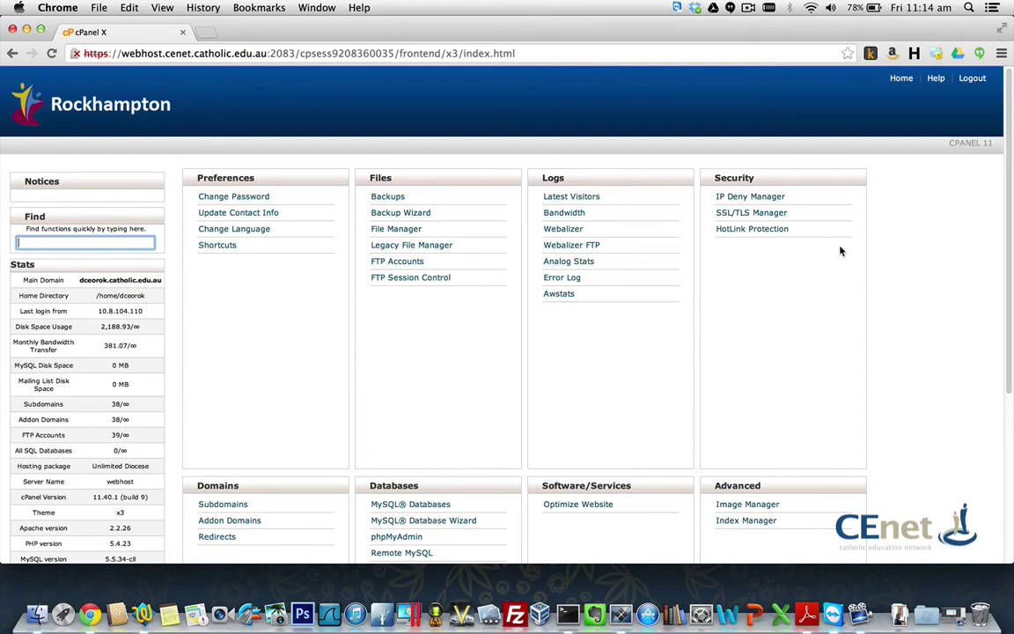
Step: Open Addon Domains and empty the form's autofilled Password field so the validation warning appears
{"action": "scroll", "coordinate": [841, 251], "scroll_direction": "down", "scroll_amount": 5}
{"action": "scroll", "coordinate": [849, 264], "scroll_direction": "up", "scroll_amount": 5}
{"action": "scroll", "coordinate": [320, 255], "scroll_direction": "down", "scroll_amount": 3}
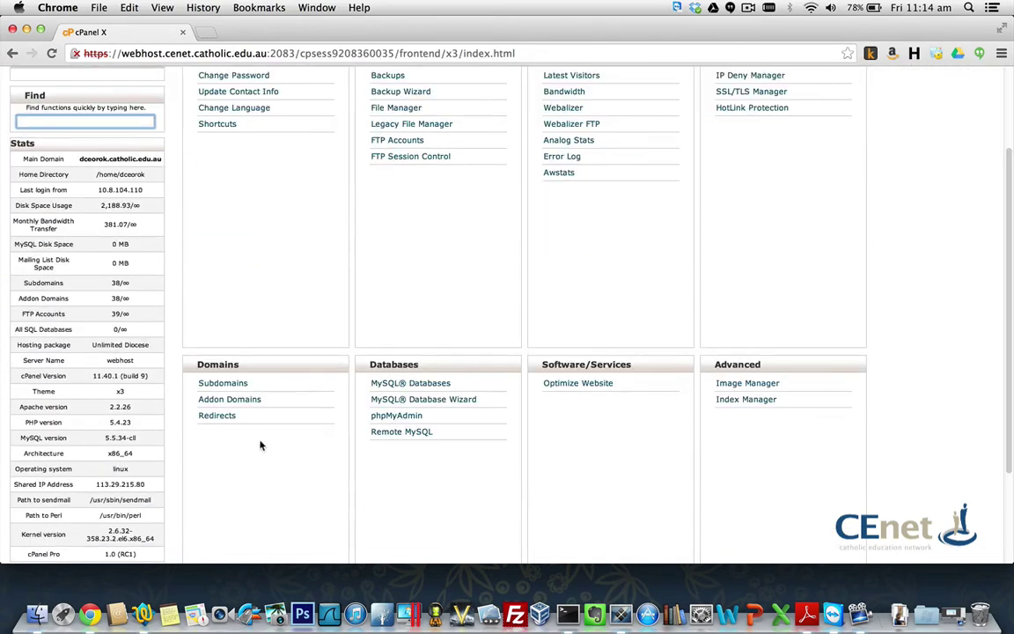
{"action": "left_click", "coordinate": [231, 399]}
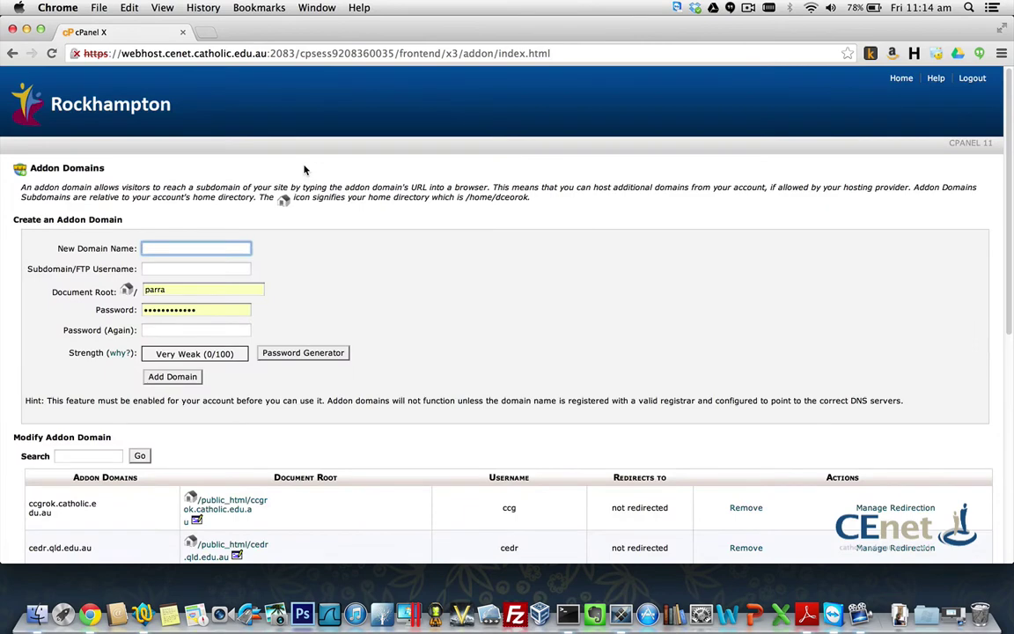
{"action": "scroll", "coordinate": [195, 154], "scroll_direction": "down", "scroll_amount": 6}
{"action": "scroll", "coordinate": [196, 141], "scroll_direction": "up", "scroll_amount": 1}
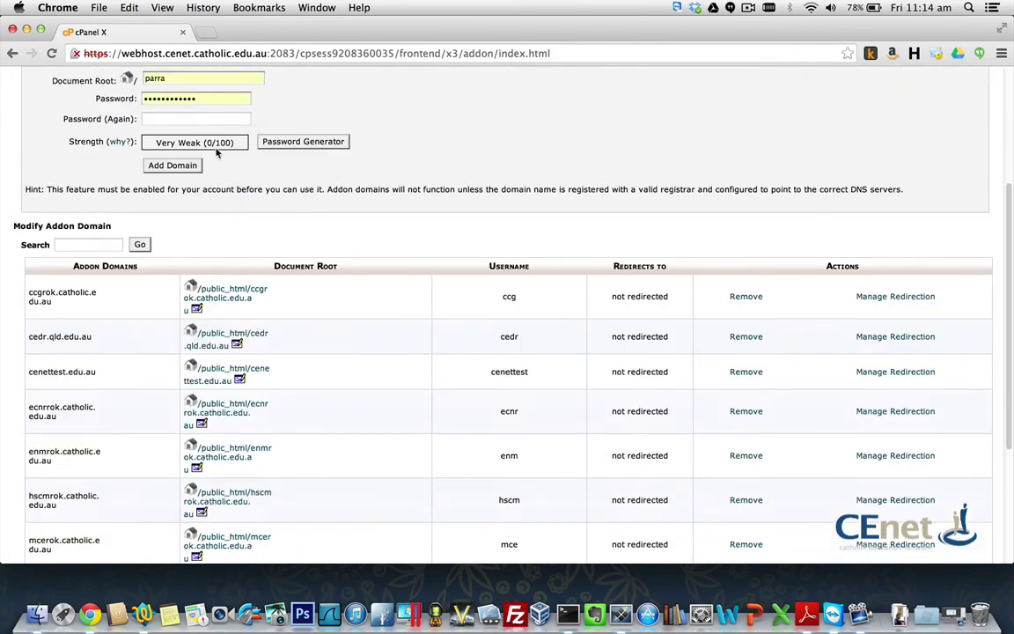
{"action": "left_click", "coordinate": [192, 98]}
{"action": "left_click_drag", "start_coordinate": [191, 98], "coordinate": [125, 82]}
{"action": "key", "text": "BackSpace"}
{"action": "left_click", "coordinate": [520, 158]}
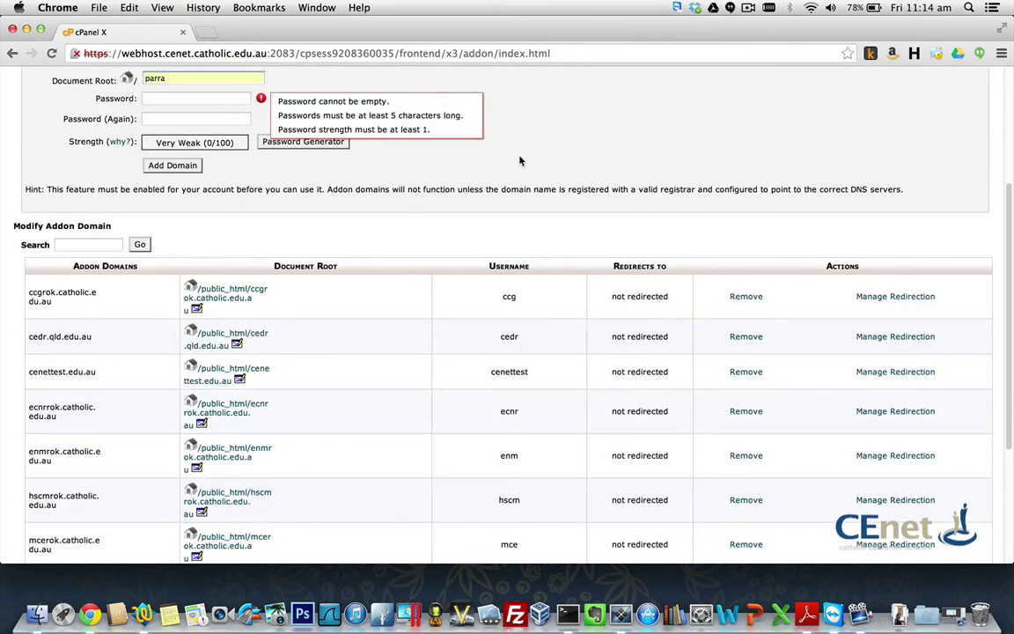
{"action": "scroll", "coordinate": [353, 281], "scroll_direction": "down", "scroll_amount": 1}
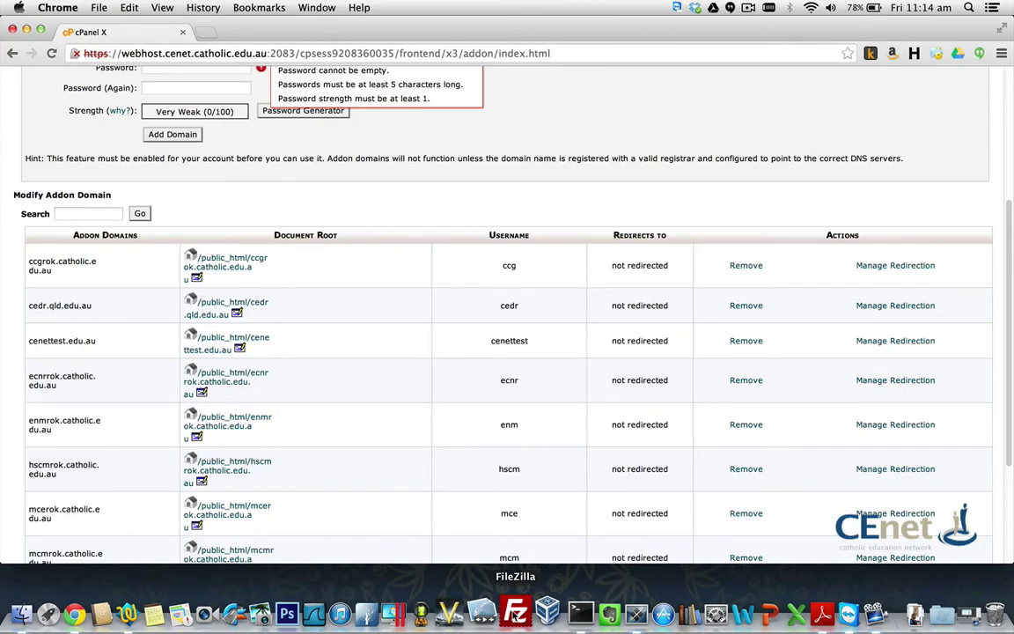
Step: In FileZilla, open Site Manager and select the Rocky Test site
{"action": "left_click", "coordinate": [515, 614]}
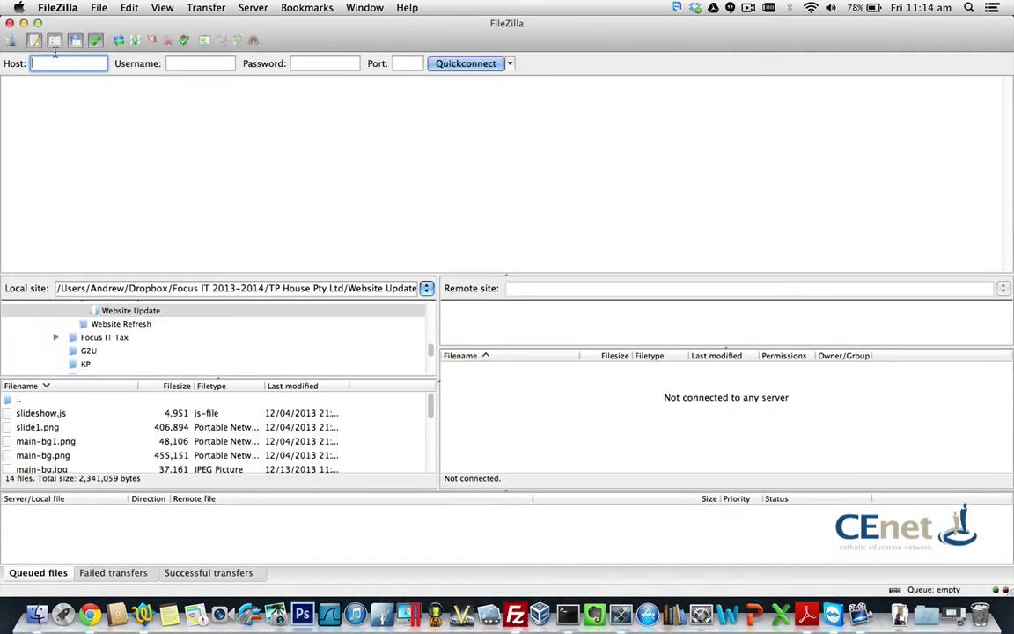
{"action": "left_click", "coordinate": [11, 39]}
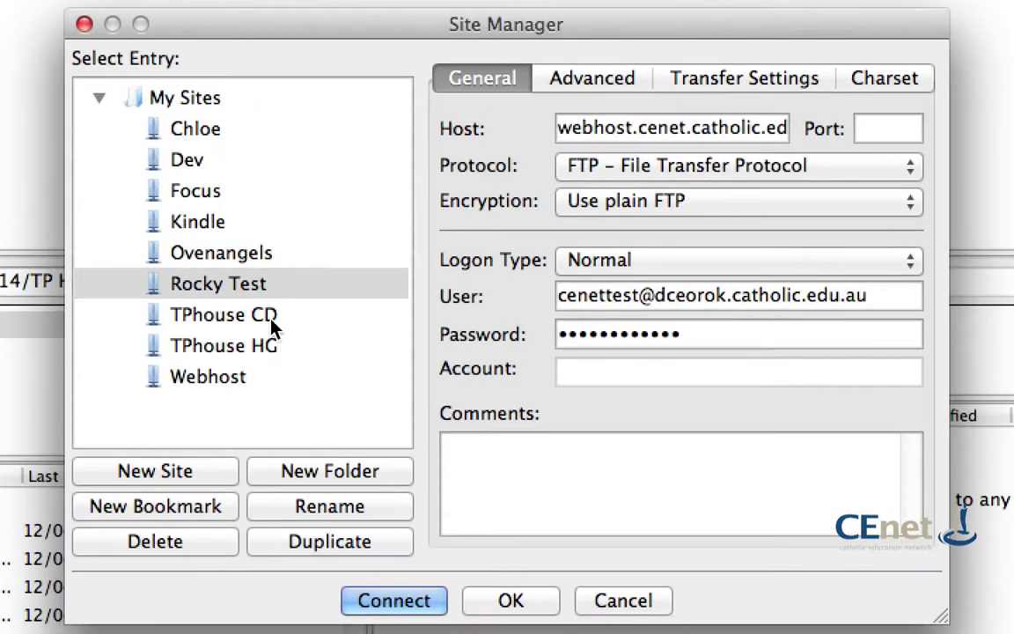
{"action": "left_click", "coordinate": [377, 289]}
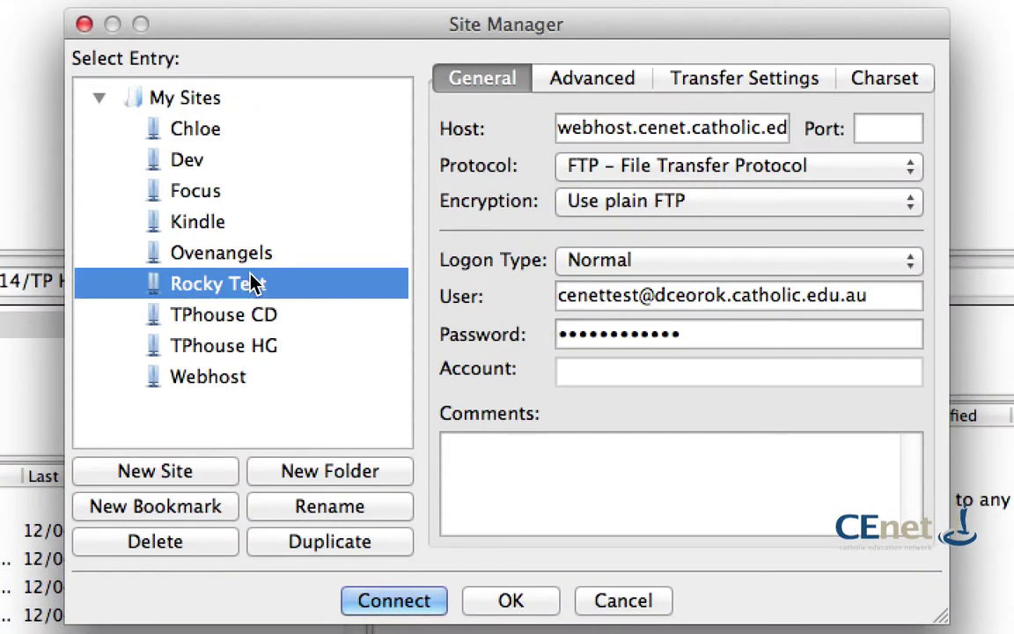
{"action": "left_click", "coordinate": [252, 283]}
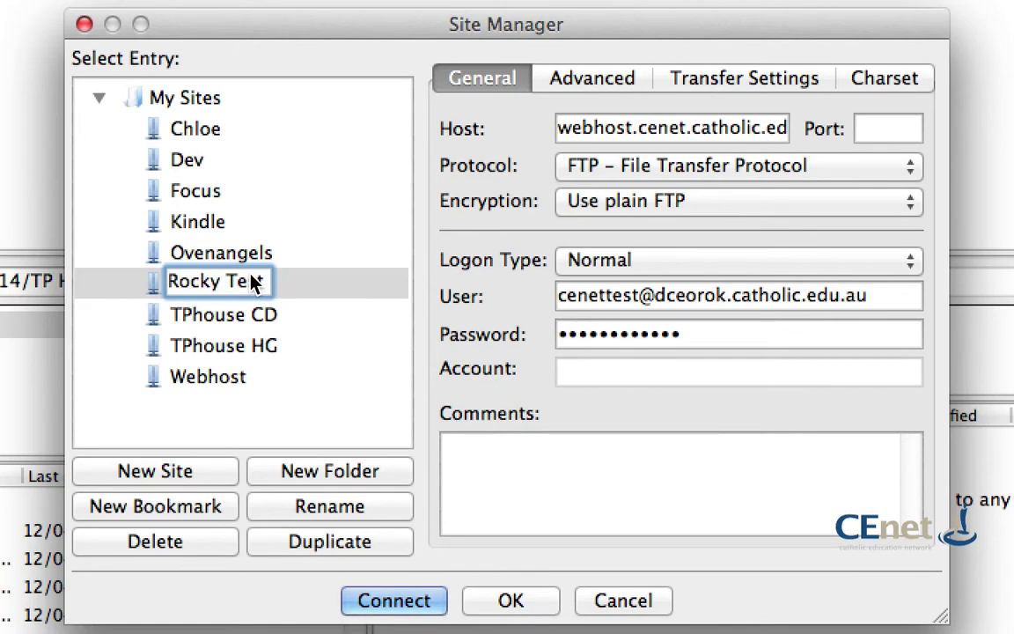
Step: Review Rocky Test's host, FTP user name and saved password, then view its Transfer Settings
{"action": "left_click", "coordinate": [602, 128]}
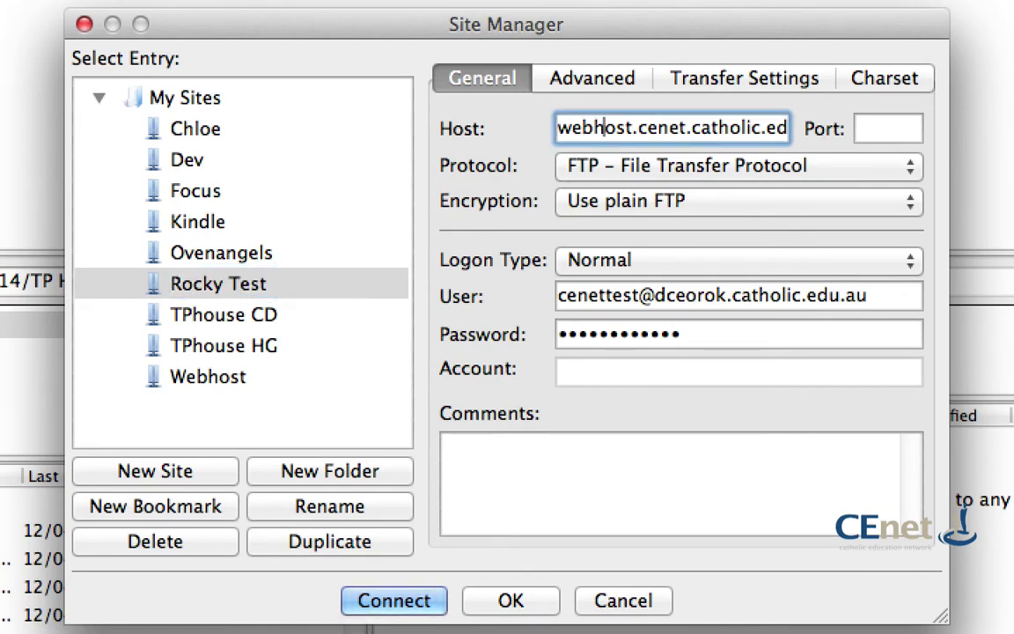
{"action": "left_click", "coordinate": [642, 295]}
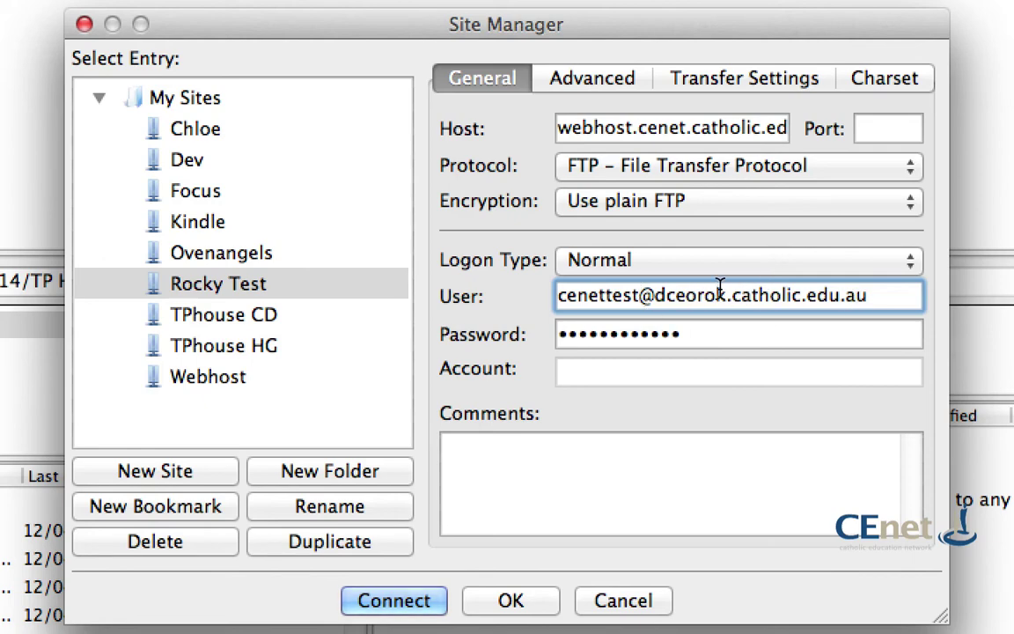
{"action": "left_click_drag", "start_coordinate": [640, 294], "coordinate": [555, 295]}
{"action": "left_click_drag", "start_coordinate": [729, 294], "coordinate": [653, 297]}
{"action": "left_click", "coordinate": [720, 333]}
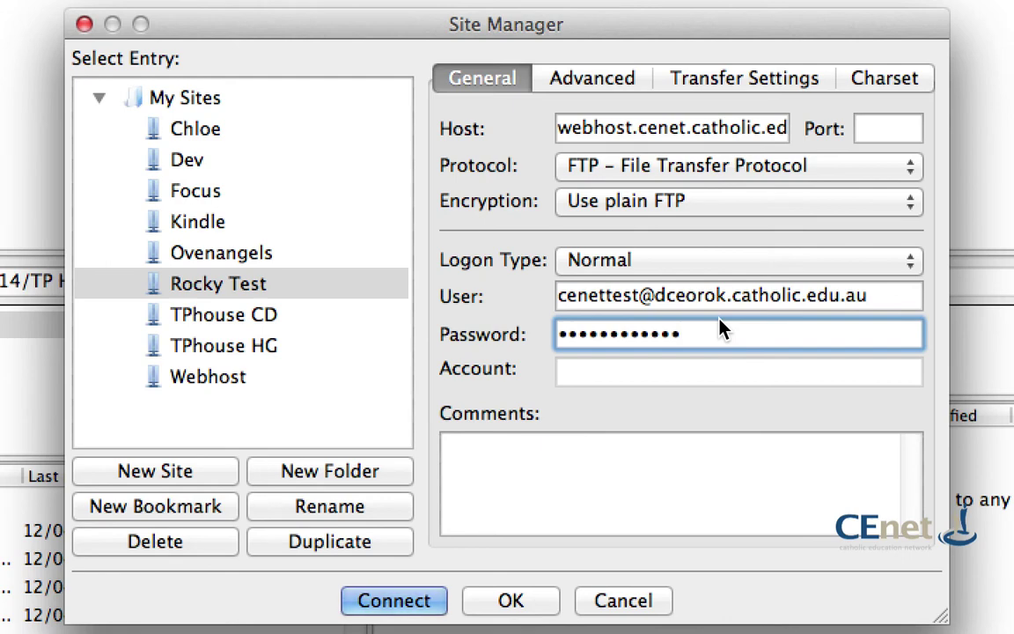
{"action": "left_click_drag", "start_coordinate": [731, 295], "coordinate": [686, 297]}
{"action": "left_click", "coordinate": [720, 298]}
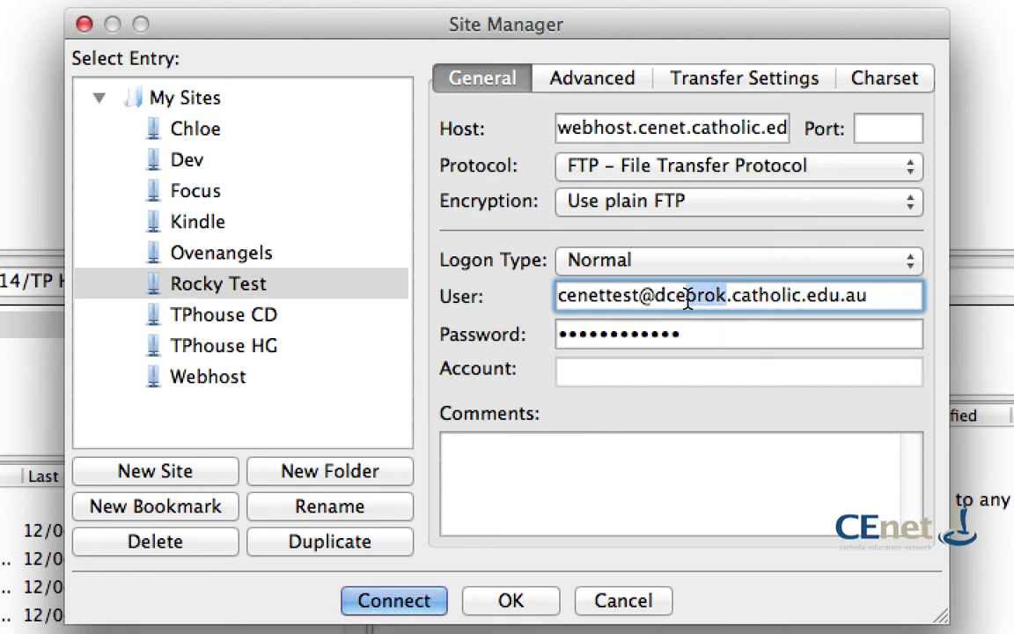
{"action": "left_click", "coordinate": [708, 338]}
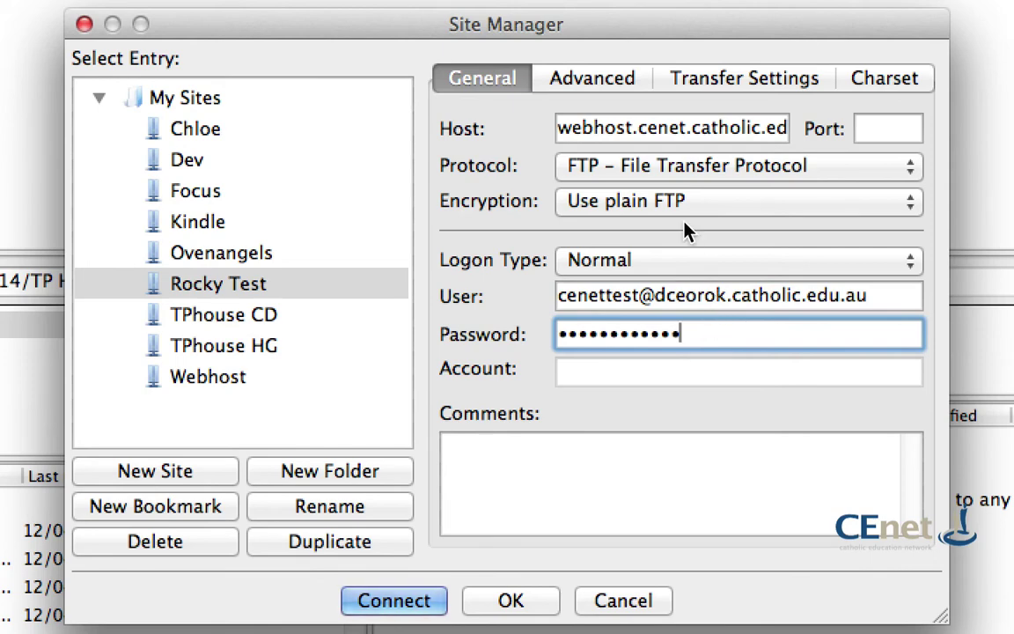
{"action": "left_click", "coordinate": [715, 79]}
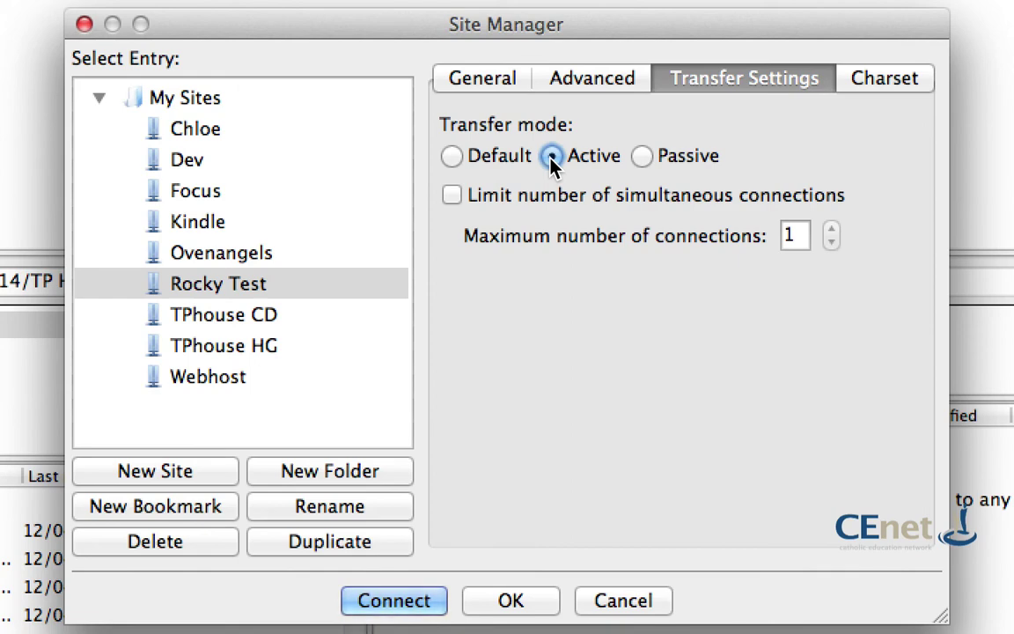
Step: Switch Rocky Test to Passive transfer mode, connect, and abort the stalled directory listing
{"action": "left_click", "coordinate": [643, 157]}
{"action": "left_click", "coordinate": [419, 599]}
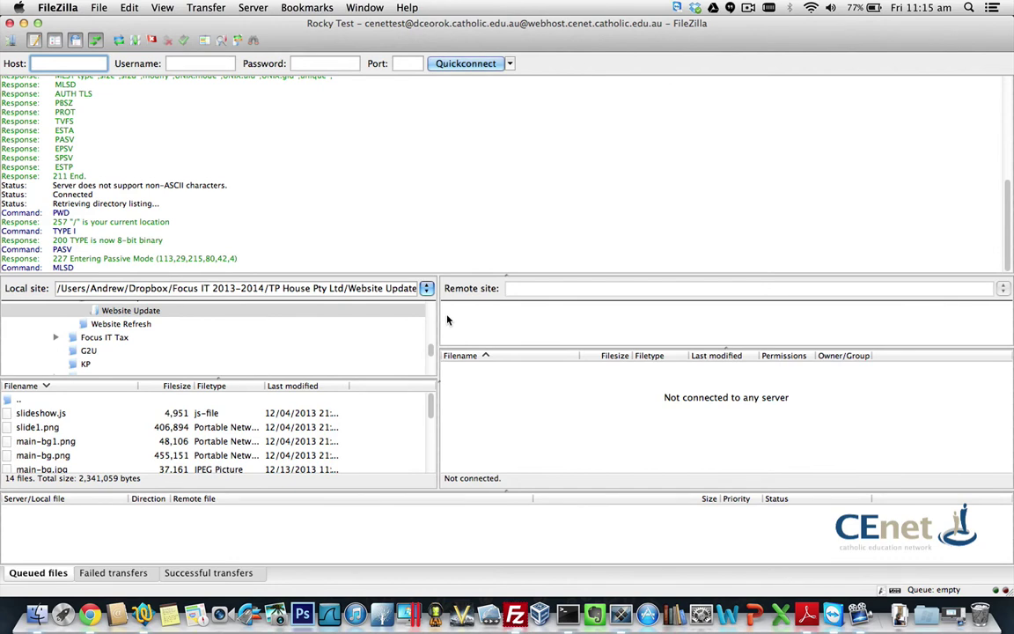
{"action": "left_click", "coordinate": [152, 41]}
{"action": "left_click", "coordinate": [571, 183]}
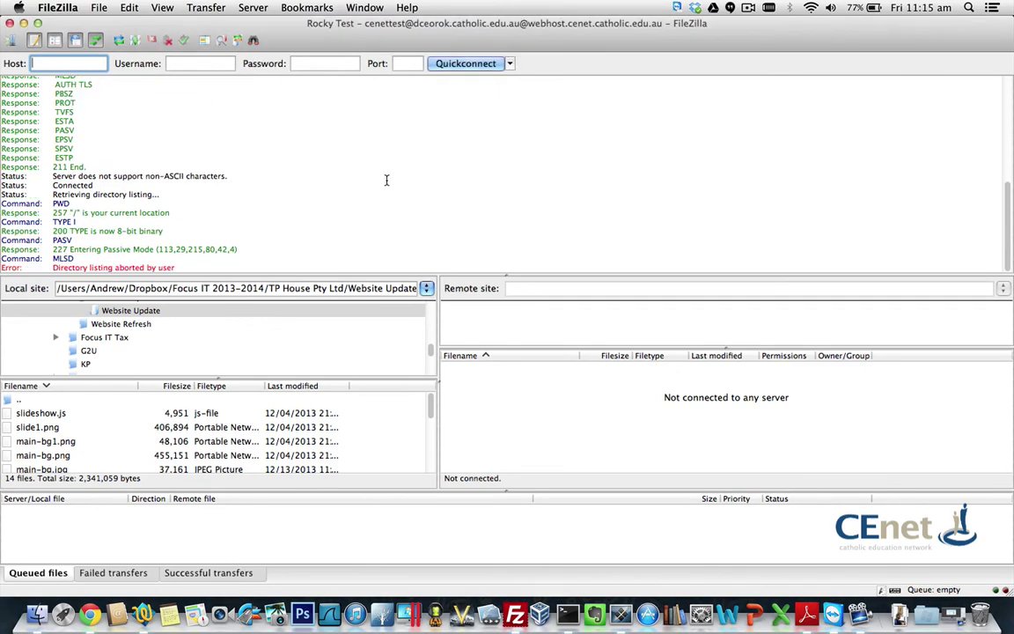
{"action": "left_click", "coordinate": [10, 40]}
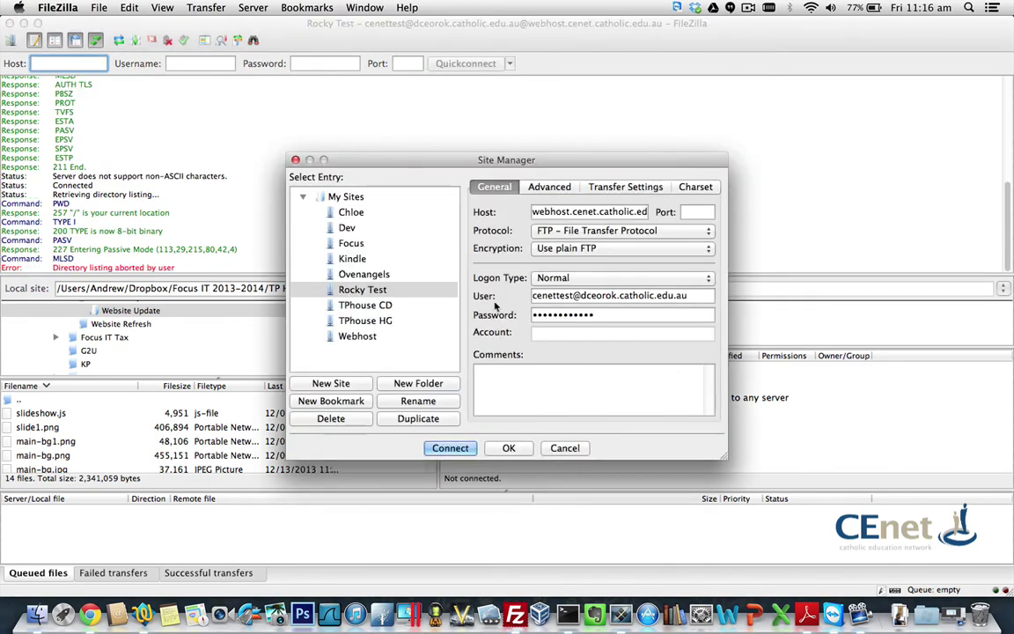
Step: Reconnect to Rocky Test in Active mode, replacing the existing connection, then close FileZilla
{"action": "left_click", "coordinate": [625, 187]}
{"action": "left_click", "coordinate": [529, 225]}
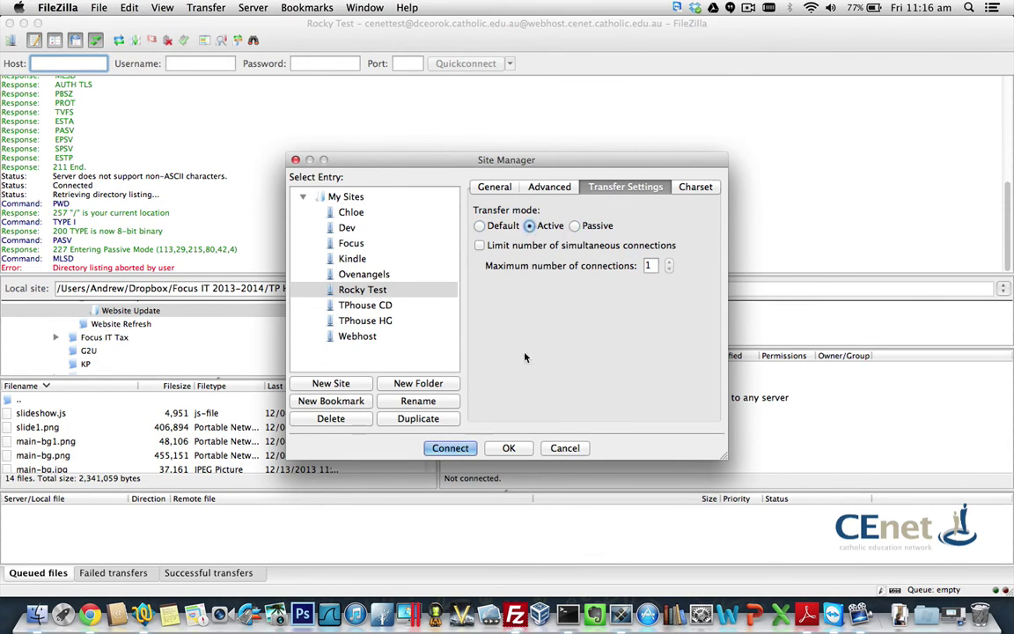
{"action": "left_click", "coordinate": [444, 449]}
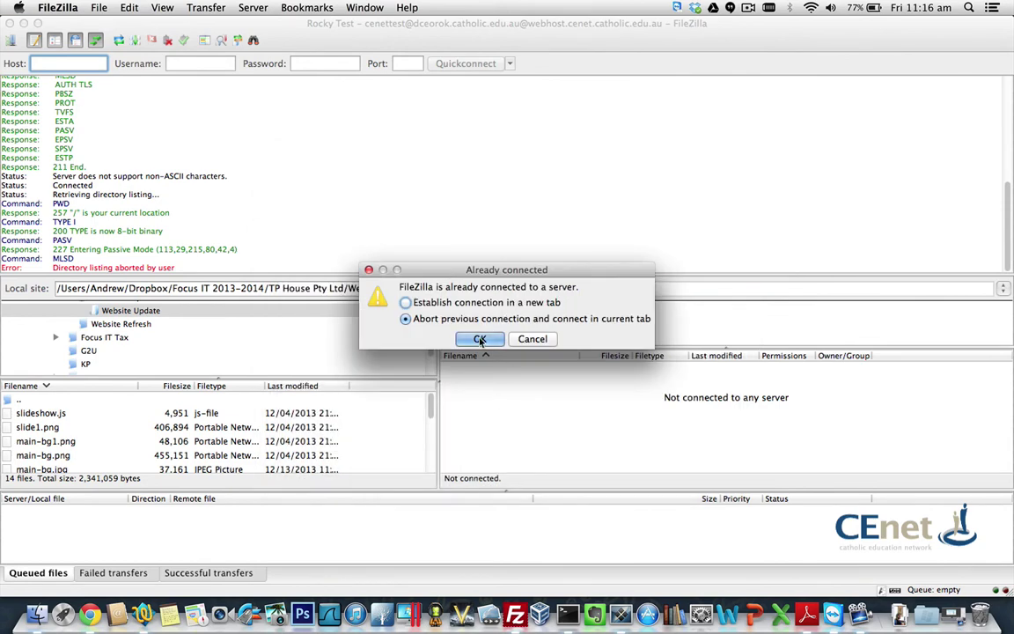
{"action": "left_click", "coordinate": [480, 339]}
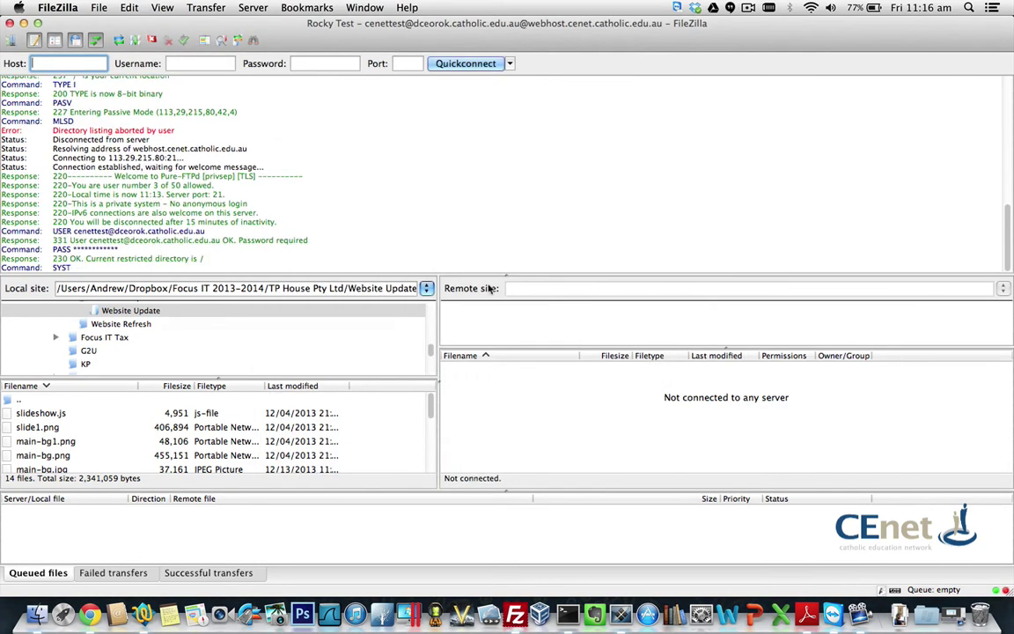
{"action": "left_click", "coordinate": [515, 418]}
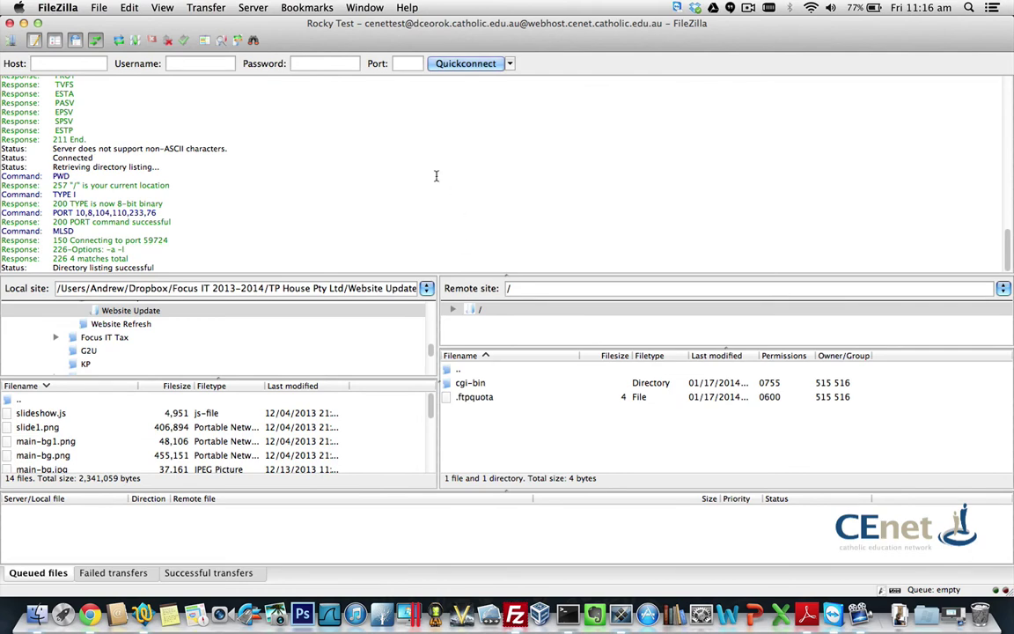
{"action": "left_click", "coordinate": [11, 23]}
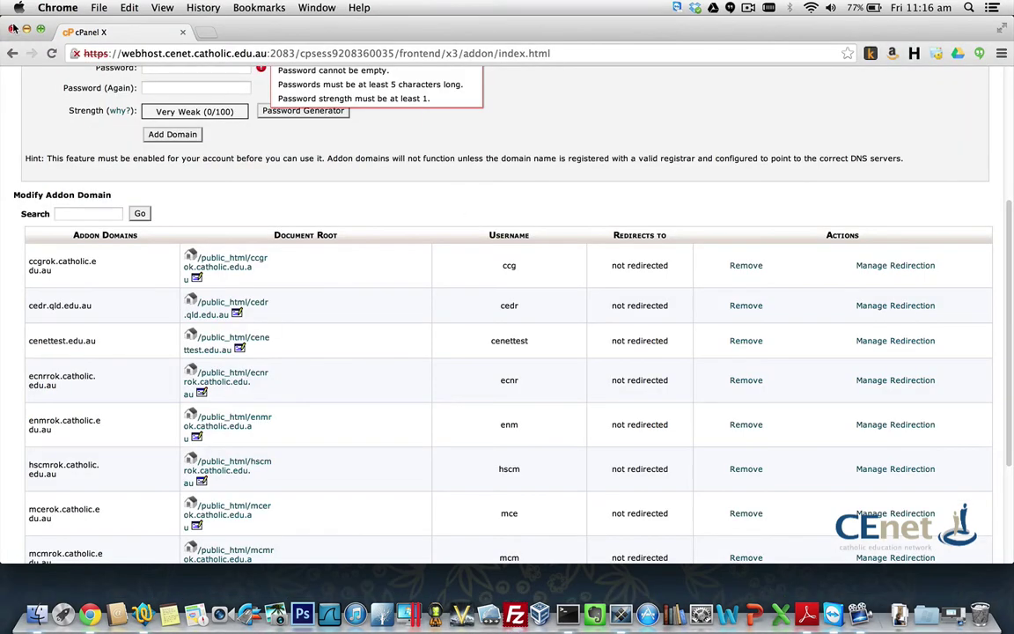
Step: Log out of cPanel and sign in to the Cairns account with its username and password
{"action": "scroll", "coordinate": [470, 350], "scroll_direction": "up", "scroll_amount": 5}
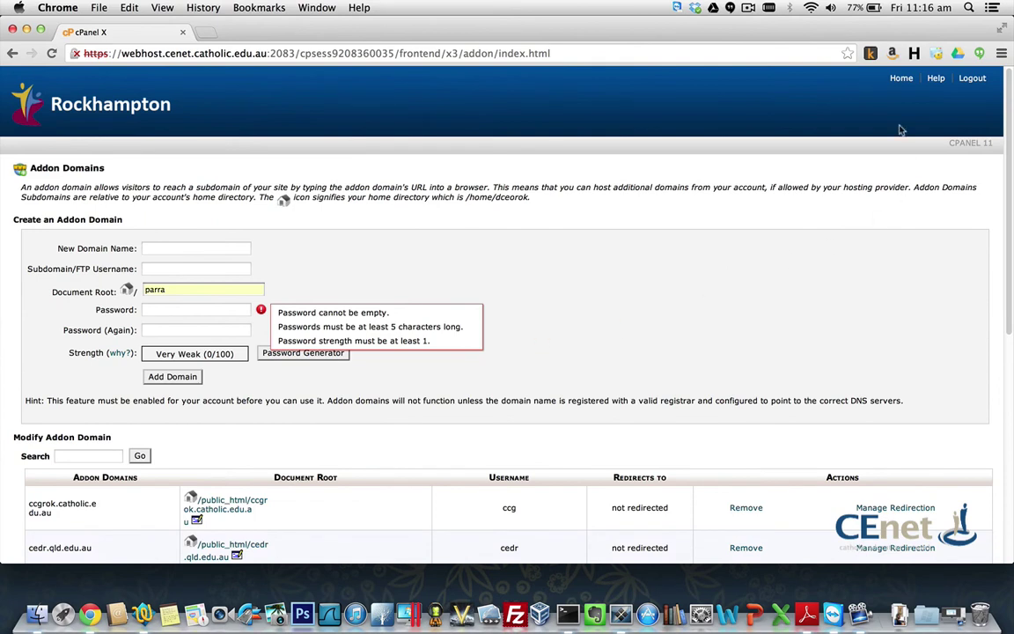
{"action": "left_click", "coordinate": [898, 84]}
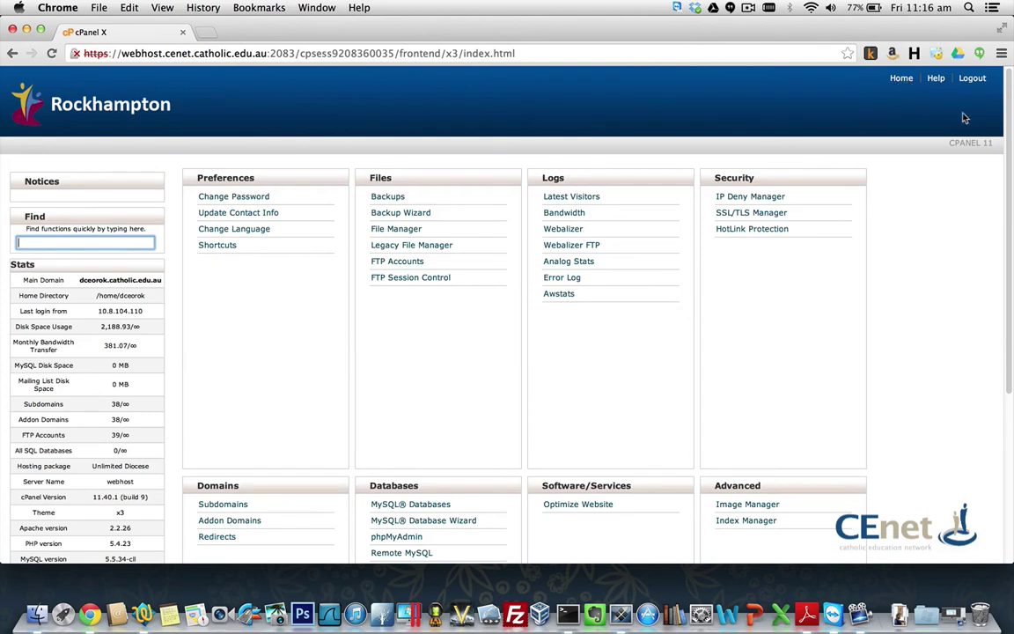
{"action": "left_click", "coordinate": [973, 87]}
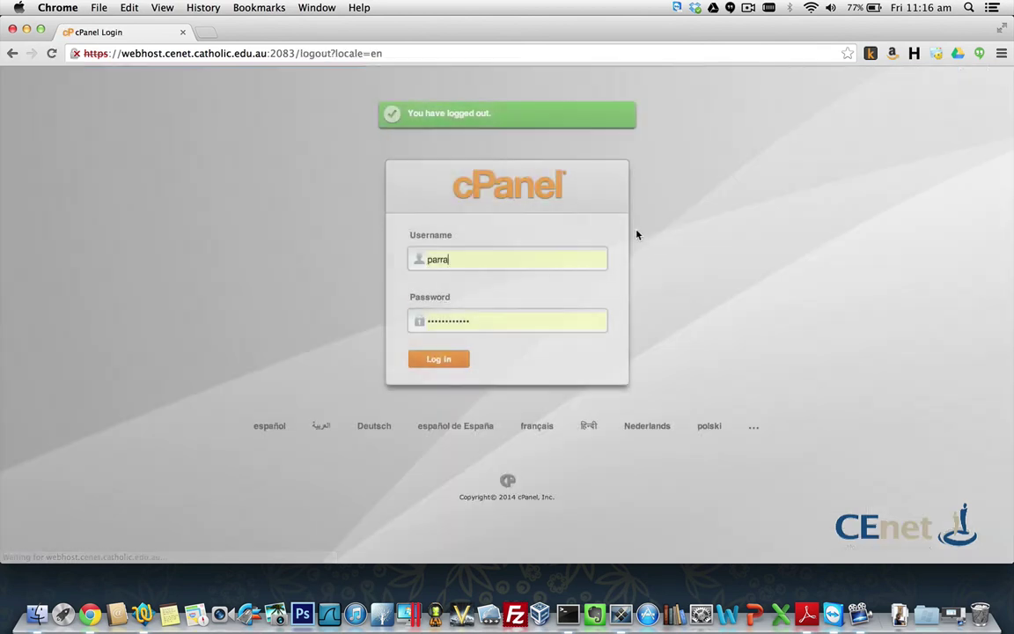
{"action": "left_click_drag", "start_coordinate": [482, 255], "coordinate": [386, 257]}
{"action": "type", "text": "cns"}
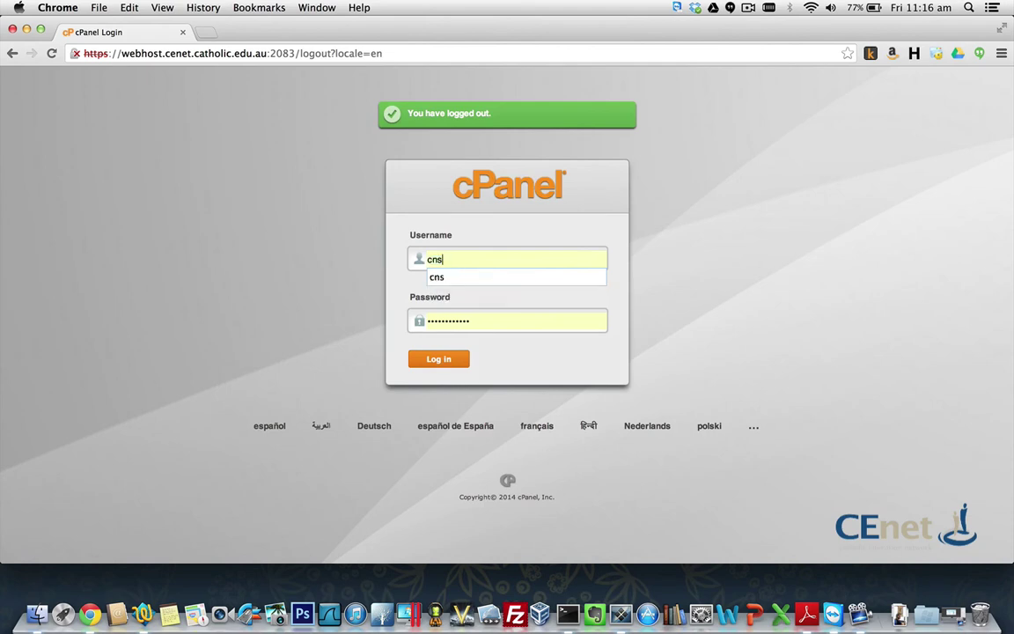
{"action": "key", "text": "Tab"}
{"action": "type", "text": "••••••••••"}
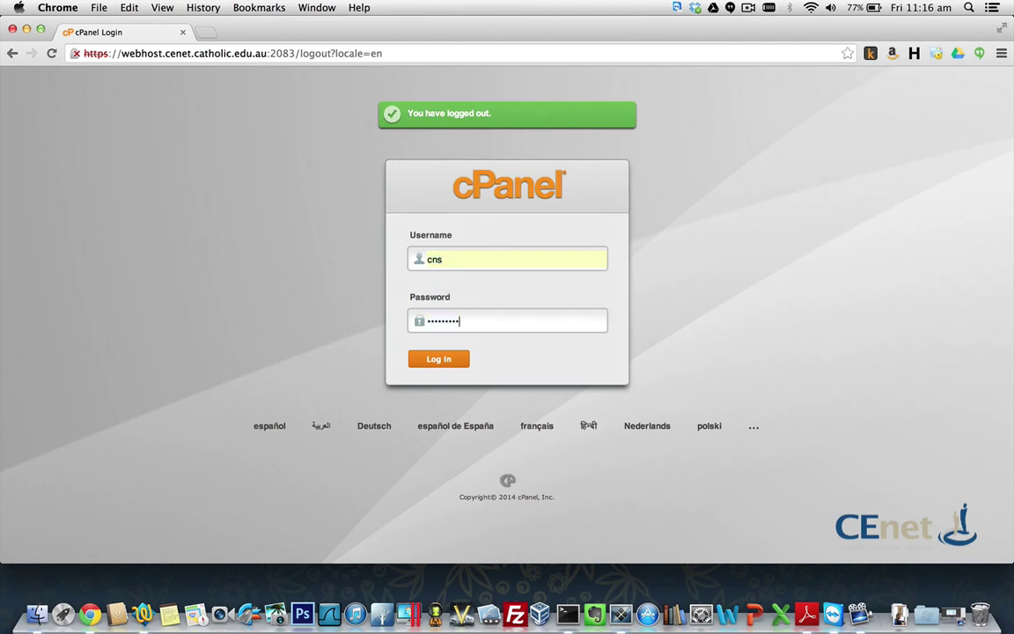
{"action": "key", "text": "Return"}
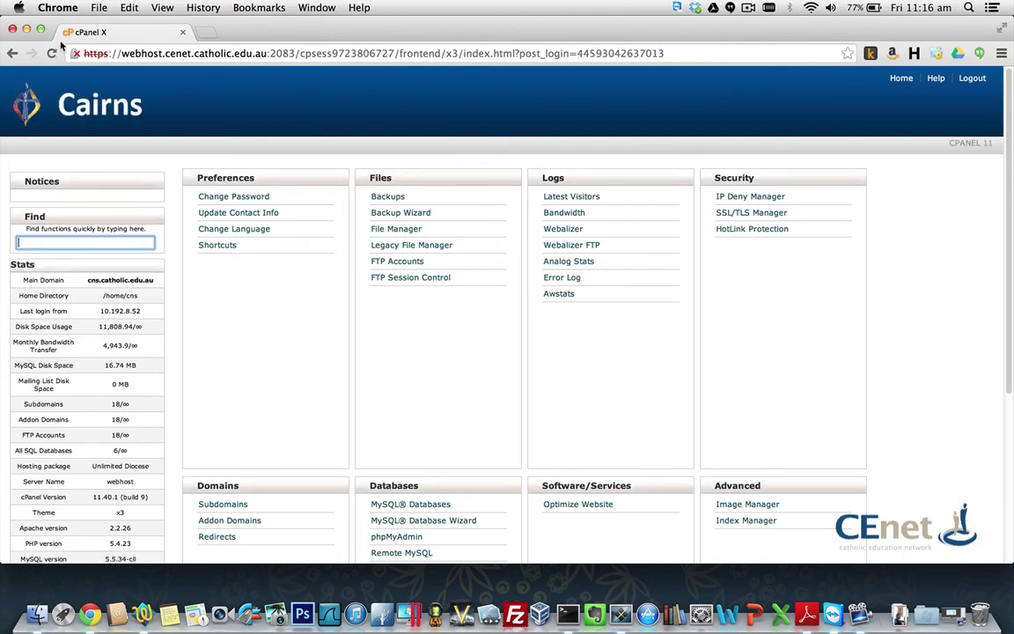
Step: Log out of the Cairns account and log back into the Parramatta account
{"action": "left_click", "coordinate": [973, 79]}
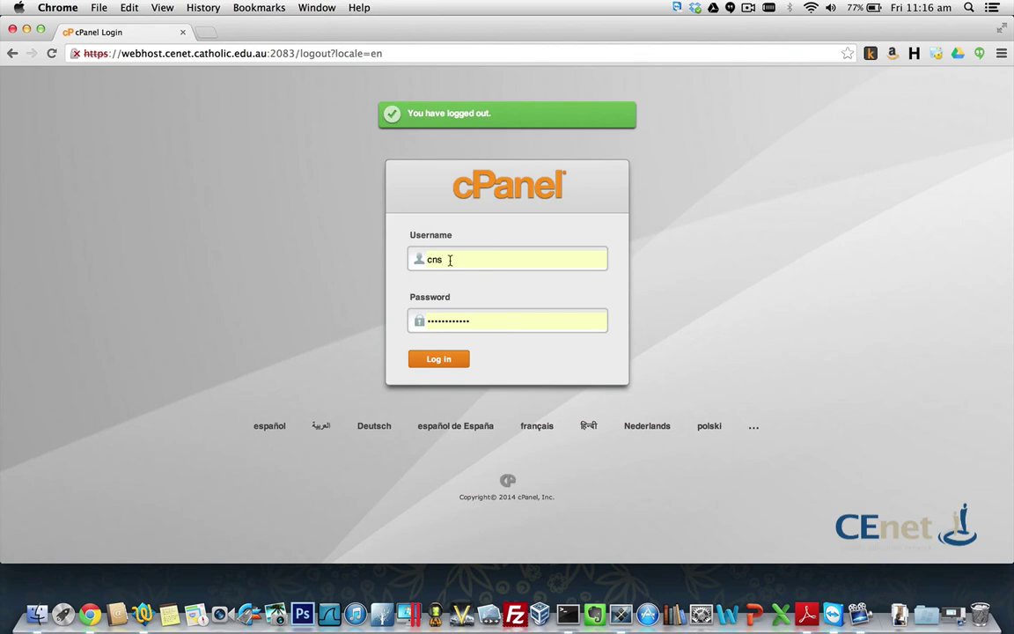
{"action": "left_click", "coordinate": [451, 259]}
{"action": "key", "text": "BackSpace"}
{"action": "key", "text": "BackSpace"}
{"action": "key", "text": "BackSpace"}
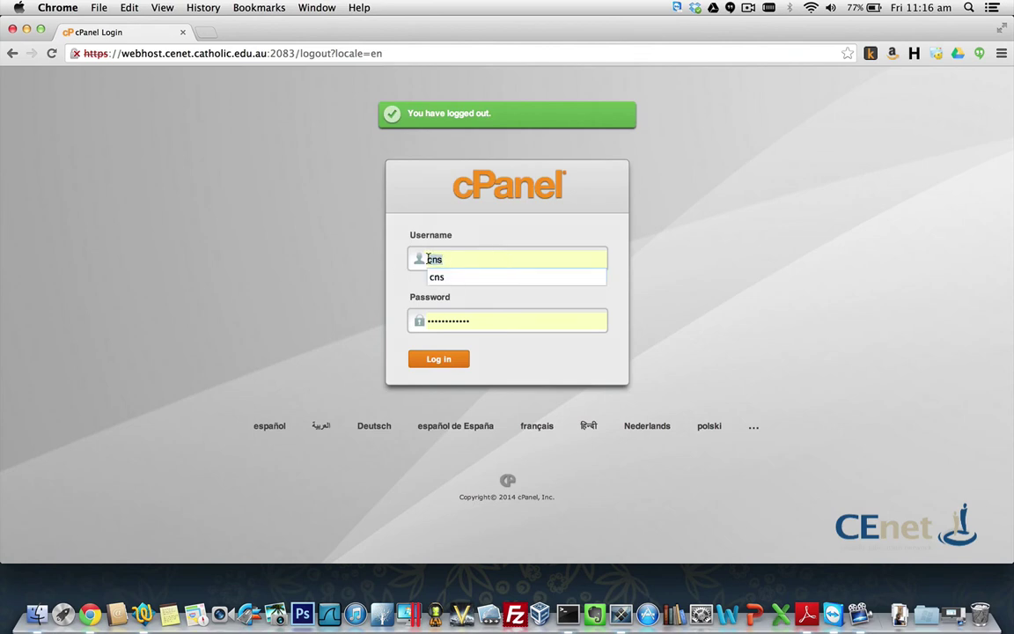
{"action": "type", "text": "parra"}
{"action": "key", "text": "Return"}
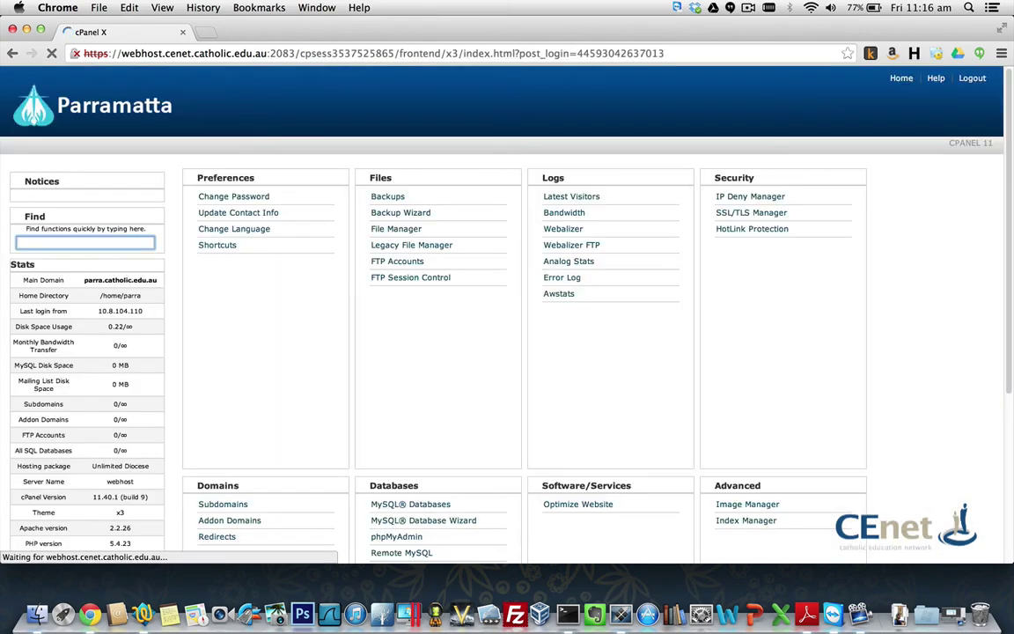